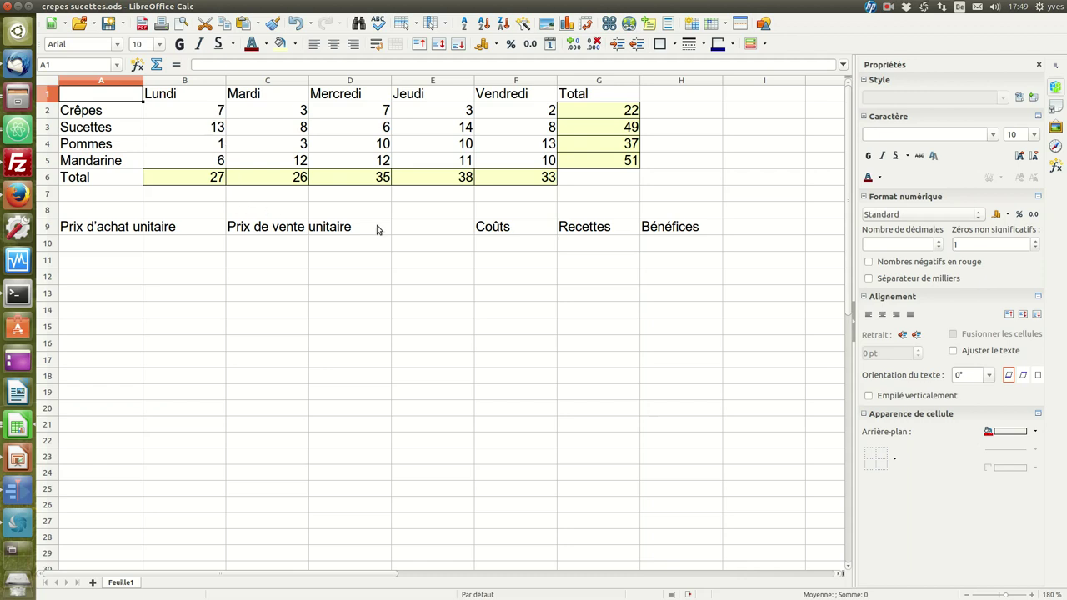
Step: Copy the four product names from A2:A5 into A10:A13 under the Prix d'achat unitaire heading
{"action": "left_click", "coordinate": [98, 224]}
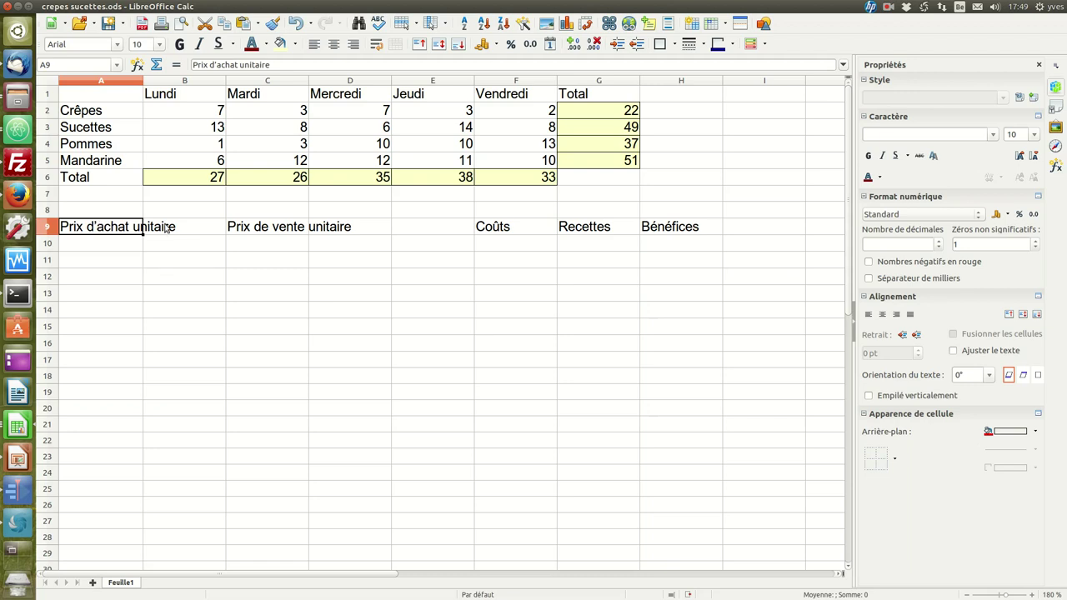
{"action": "left_click", "coordinate": [263, 230]}
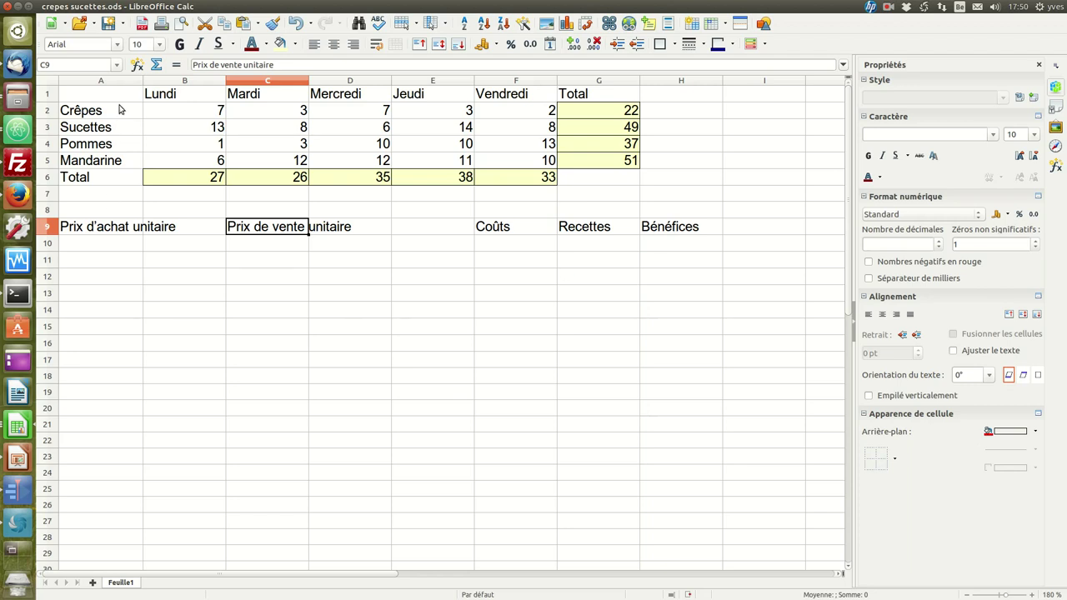
{"action": "left_click_drag", "start_coordinate": [119, 112], "coordinate": [133, 165]}
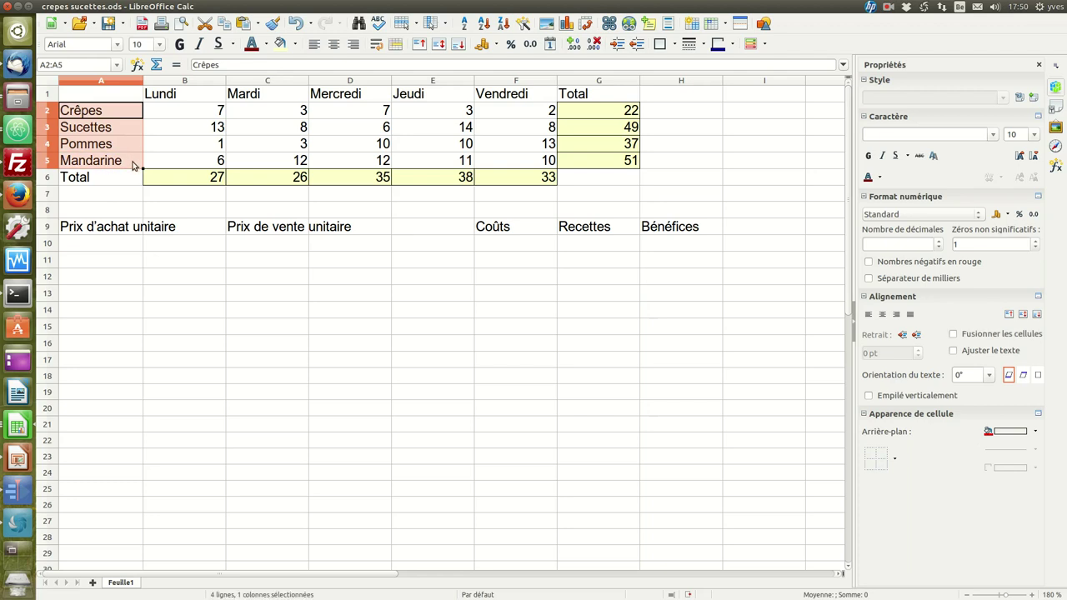
{"action": "right_click", "coordinate": [128, 109]}
{"action": "left_click", "coordinate": [154, 126]}
{"action": "left_click", "coordinate": [125, 242]}
{"action": "key", "text": "ctrl+v"}
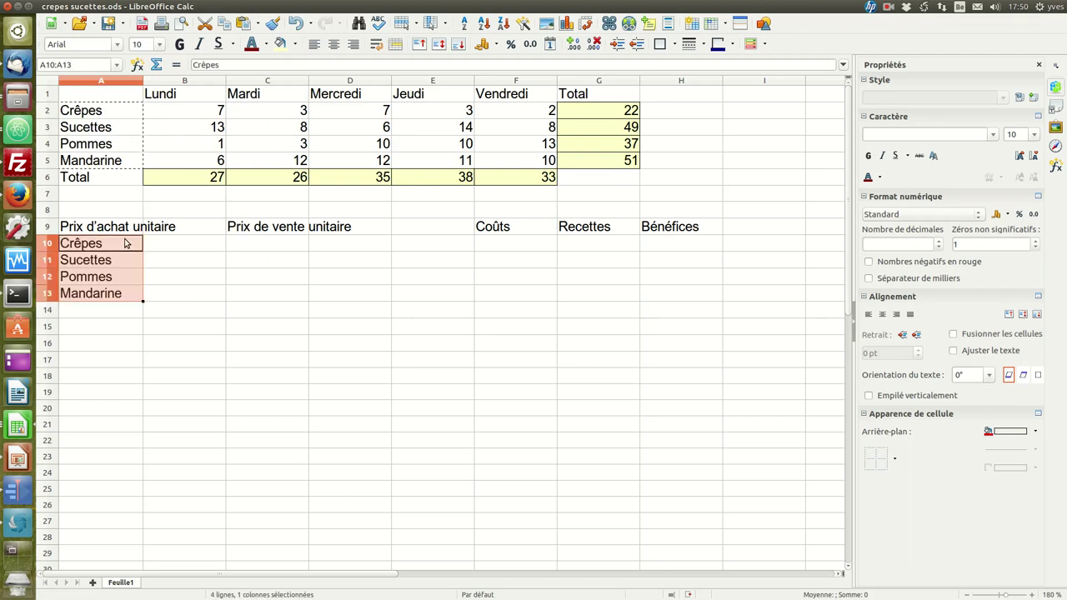
Step: Paste the unit purchase prices 0,25, 0,2, 0,3 and 0,3 into B10:B13 and format them as currency
{"action": "left_click", "coordinate": [185, 244]}
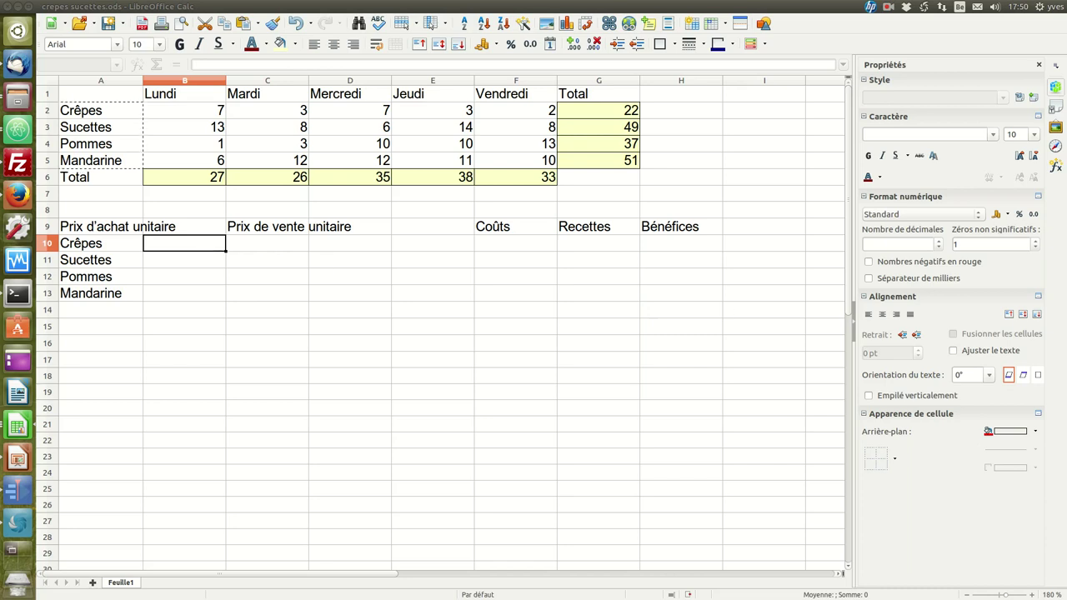
{"action": "left_click", "coordinate": [190, 251]}
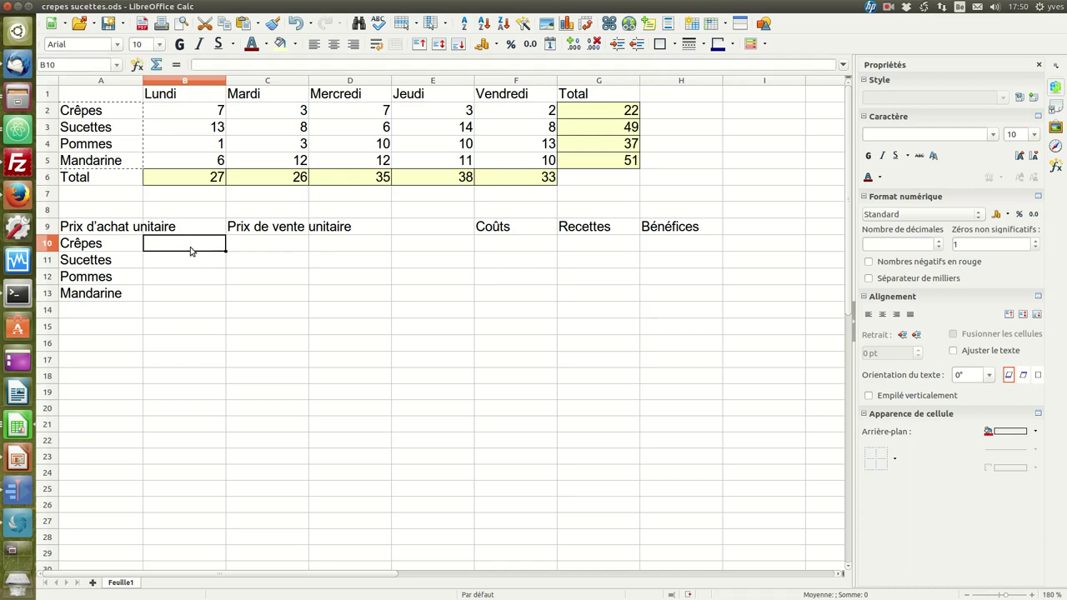
{"action": "key", "text": "ctrl+v"}
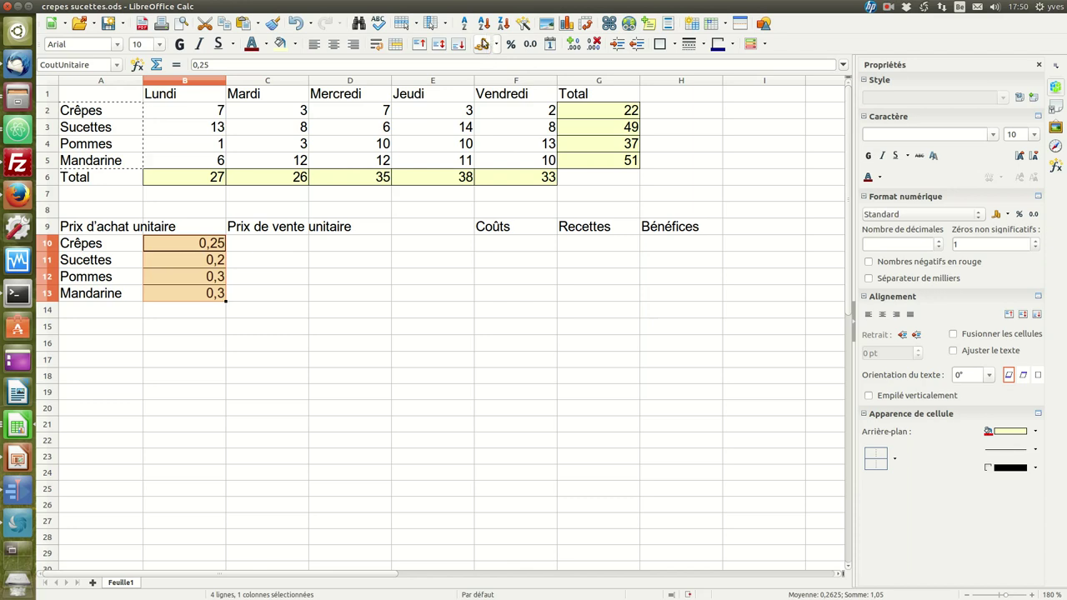
{"action": "left_click", "coordinate": [482, 45]}
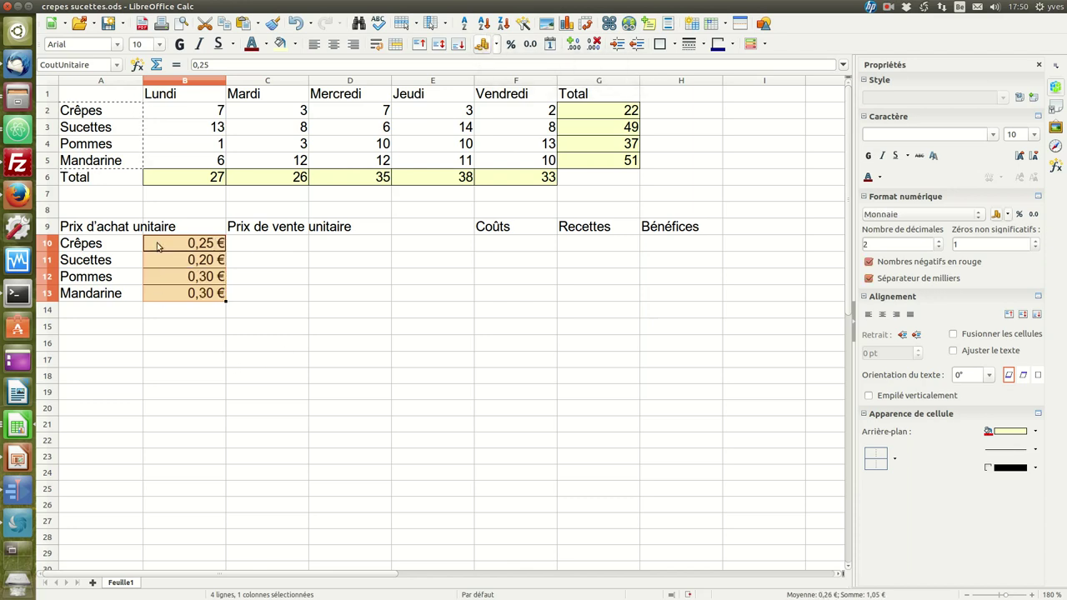
{"action": "left_click", "coordinate": [201, 245]}
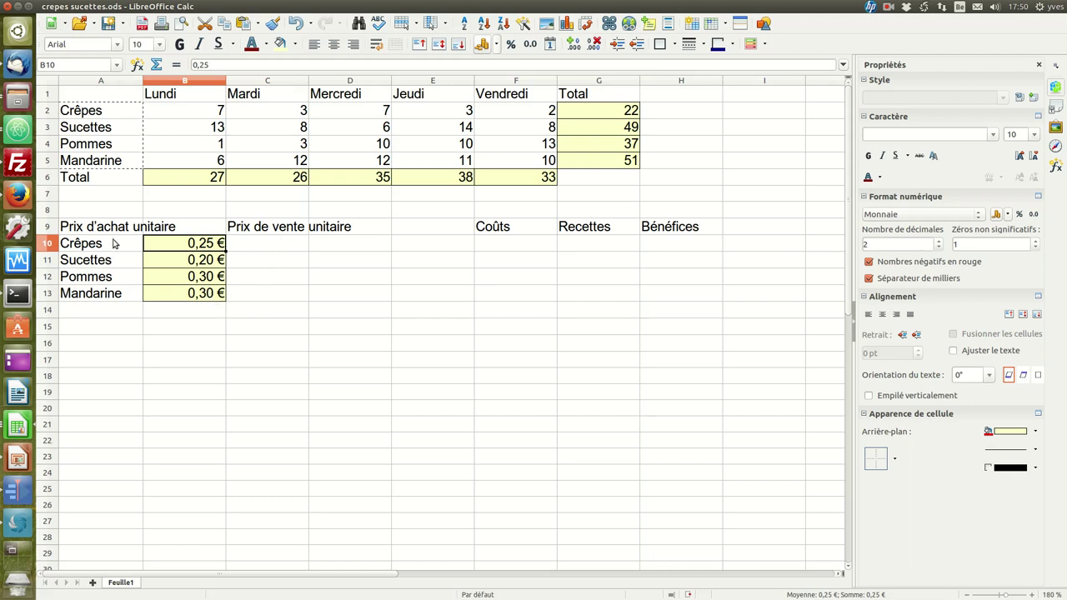
Step: Paste the unit selling prices 0,80 €, 0,40 €, 0,60 € and 0,50 € into D10:D13
{"action": "left_click", "coordinate": [325, 242]}
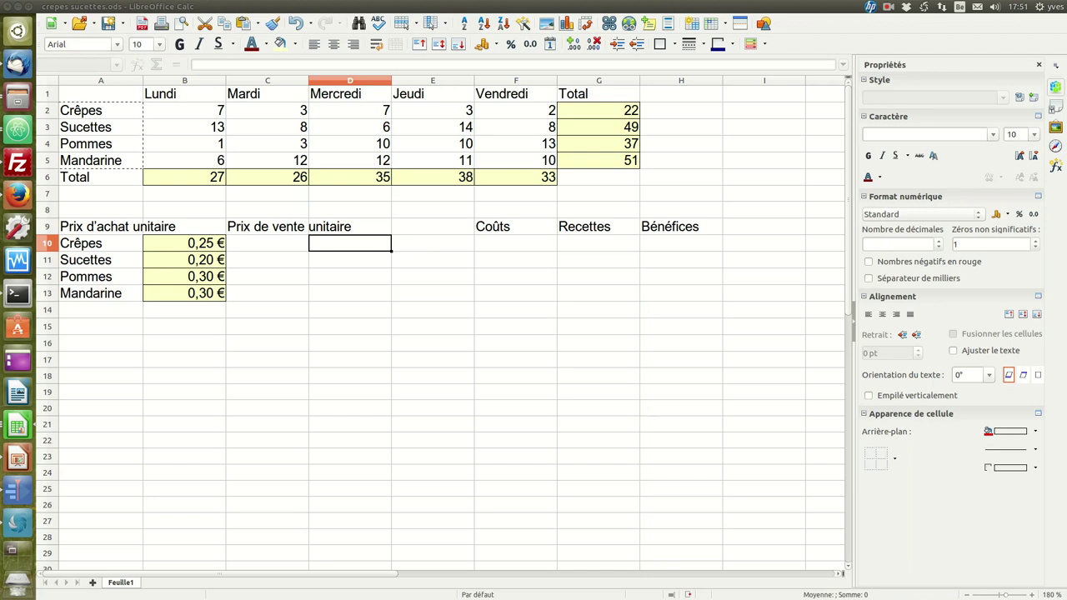
{"action": "left_click", "coordinate": [352, 245]}
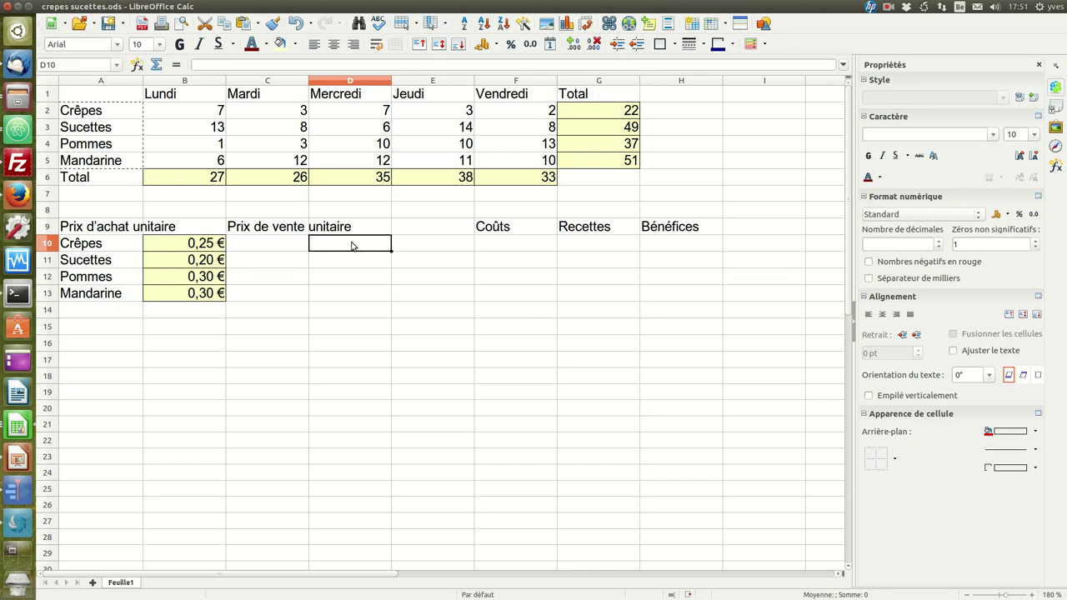
{"action": "right_click", "coordinate": [352, 245]}
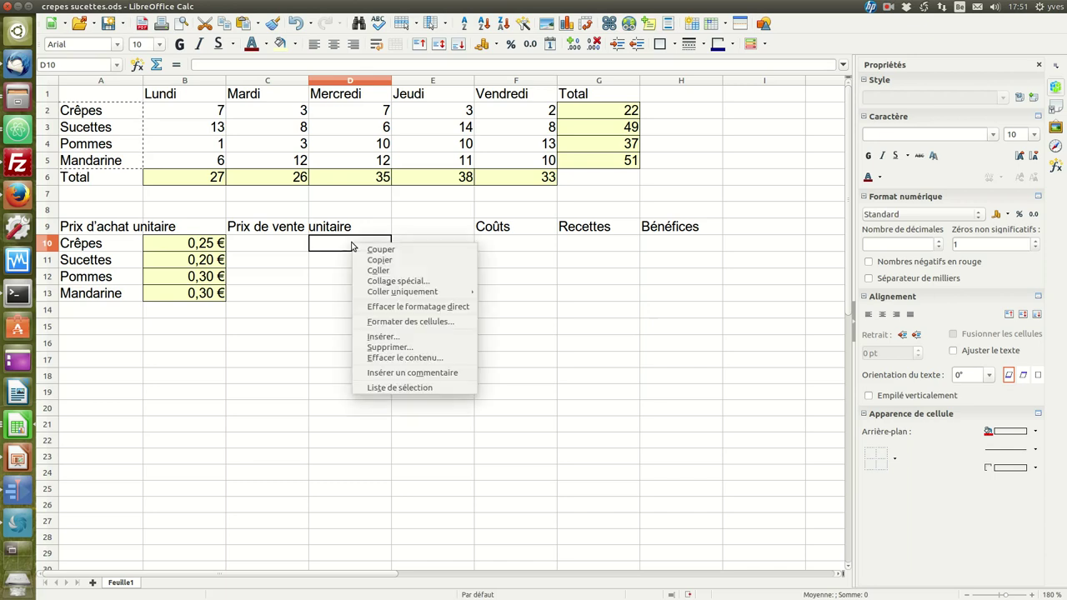
{"action": "left_click", "coordinate": [378, 270]}
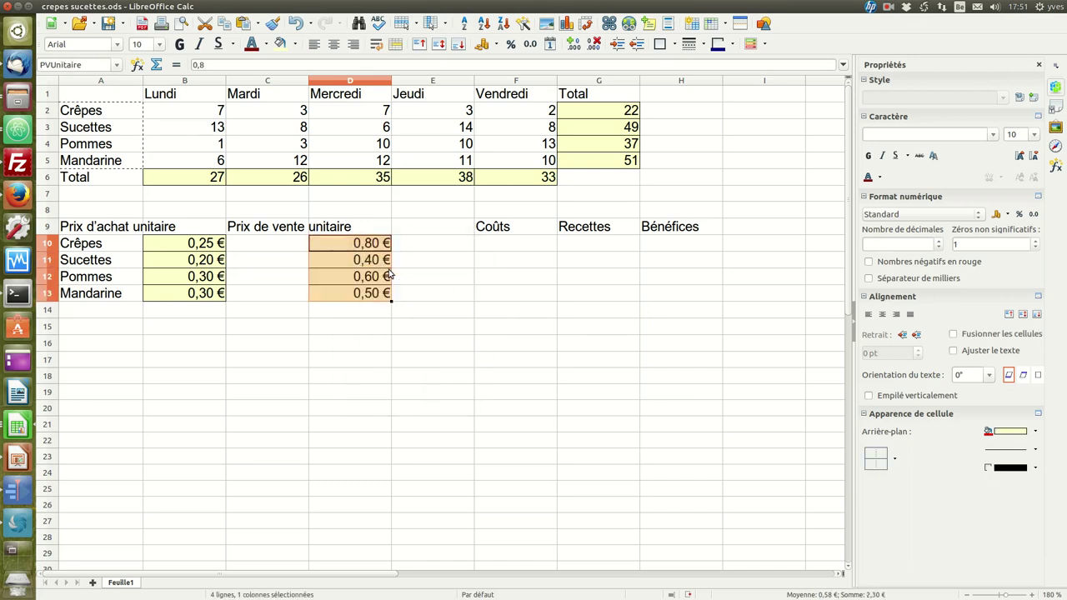
{"action": "left_click", "coordinate": [373, 242]}
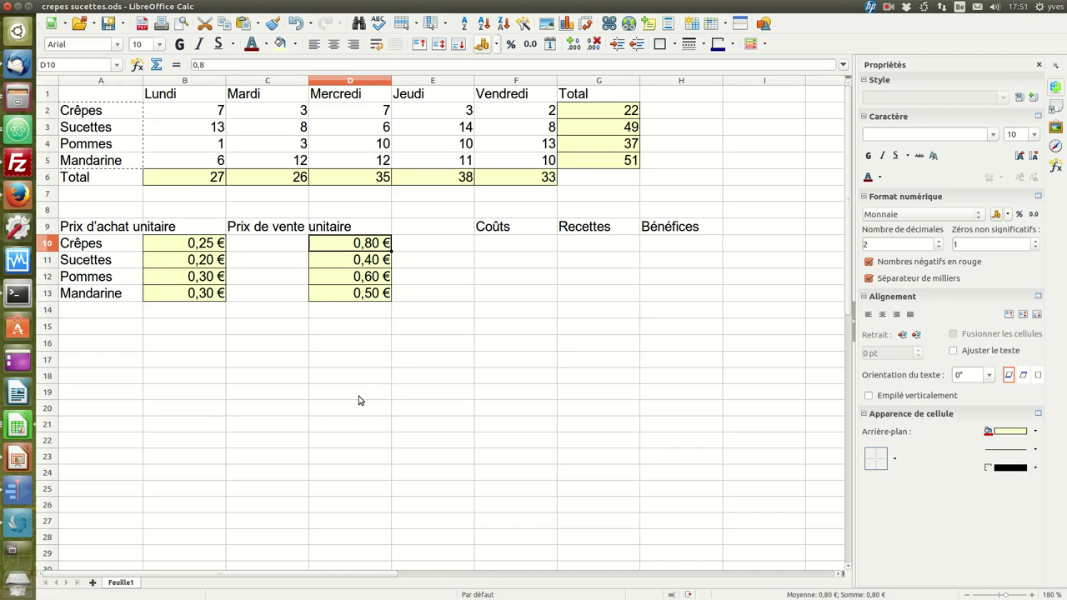
Step: Calculate the Crêpes cost in F10 with the formula =B10*G2 and review its cell references
{"action": "left_click", "coordinate": [504, 242]}
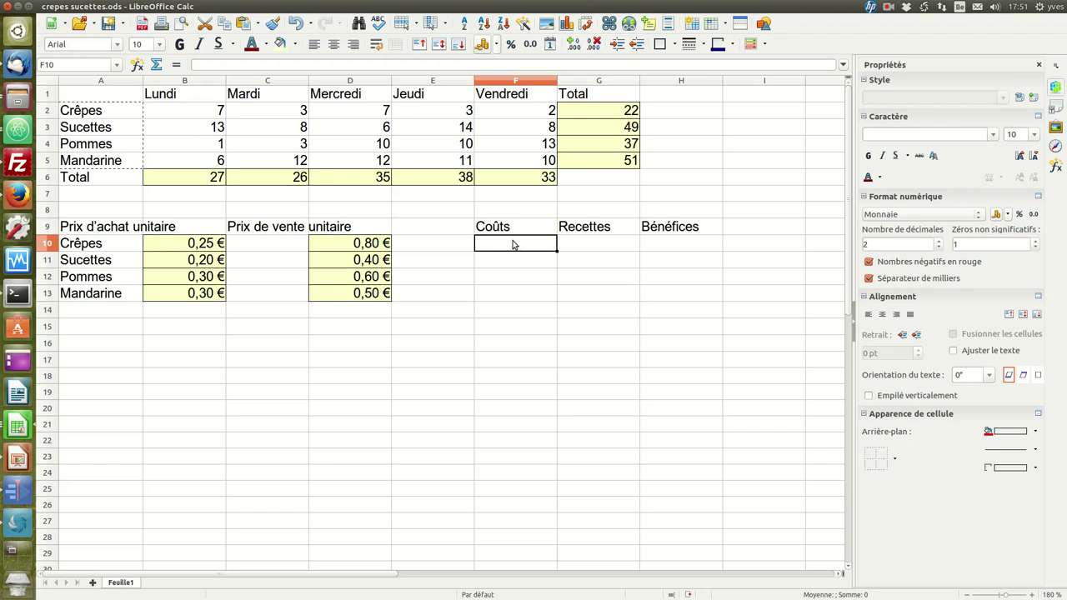
{"action": "type", "text": "="}
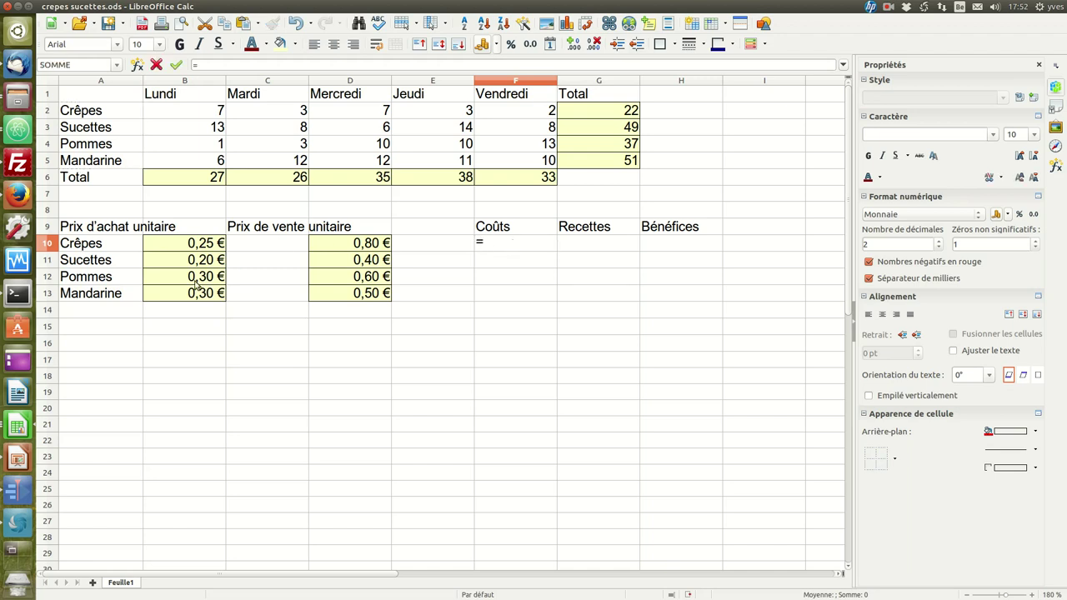
{"action": "left_click", "coordinate": [204, 247]}
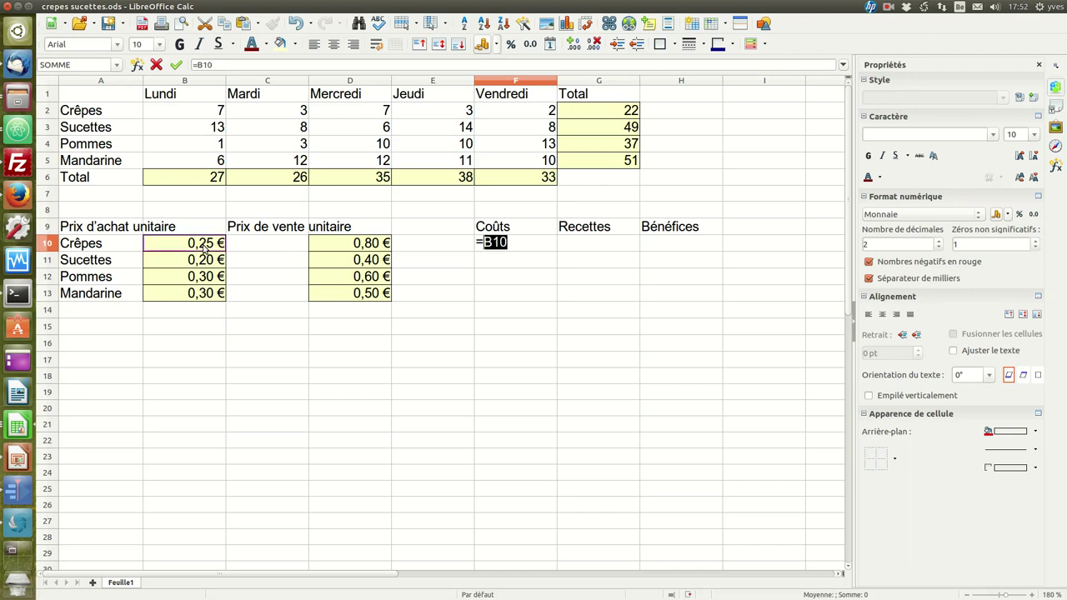
{"action": "type", "text": "*"}
{"action": "left_click", "coordinate": [593, 112]}
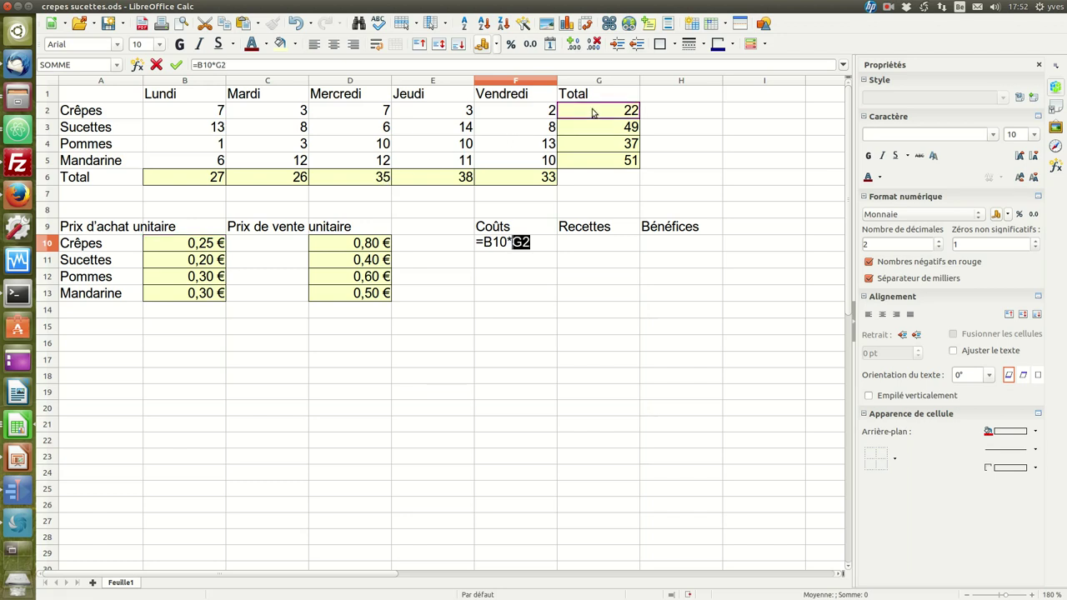
{"action": "key", "text": "Return"}
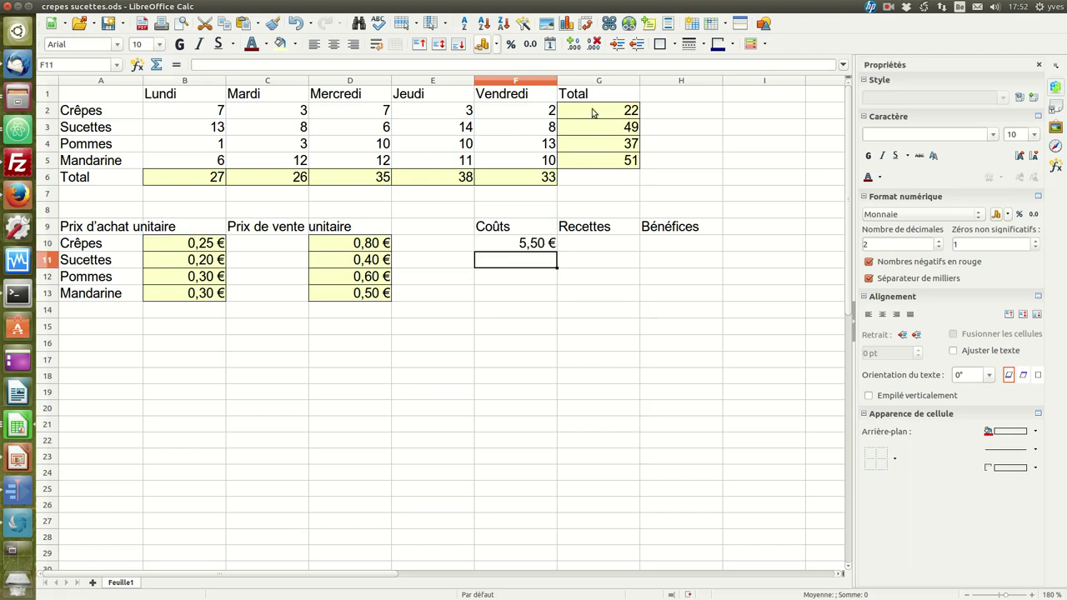
{"action": "left_click", "coordinate": [542, 244]}
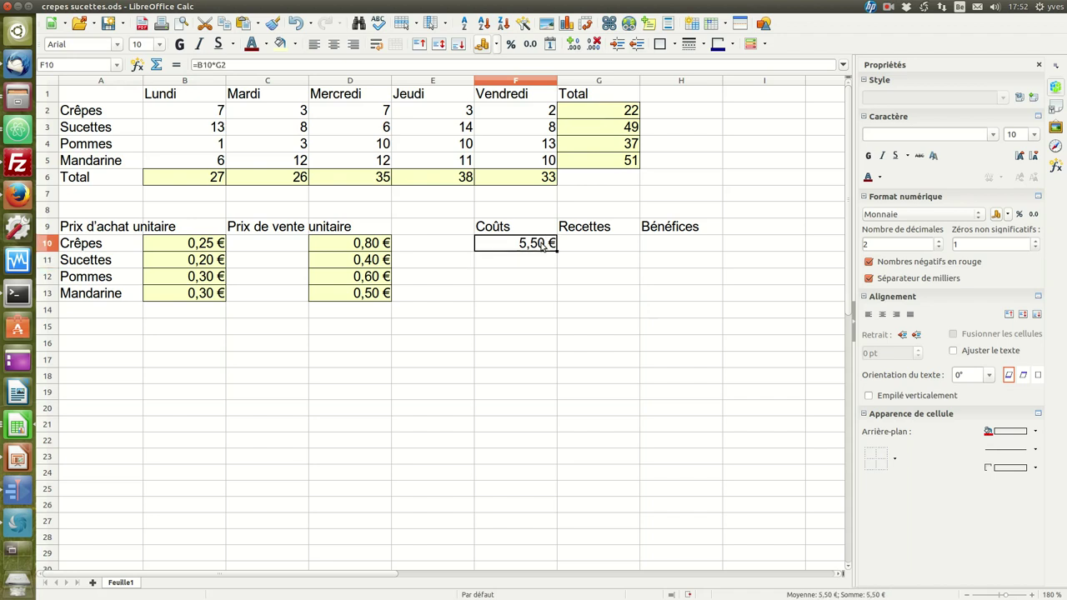
{"action": "double_click", "coordinate": [542, 244]}
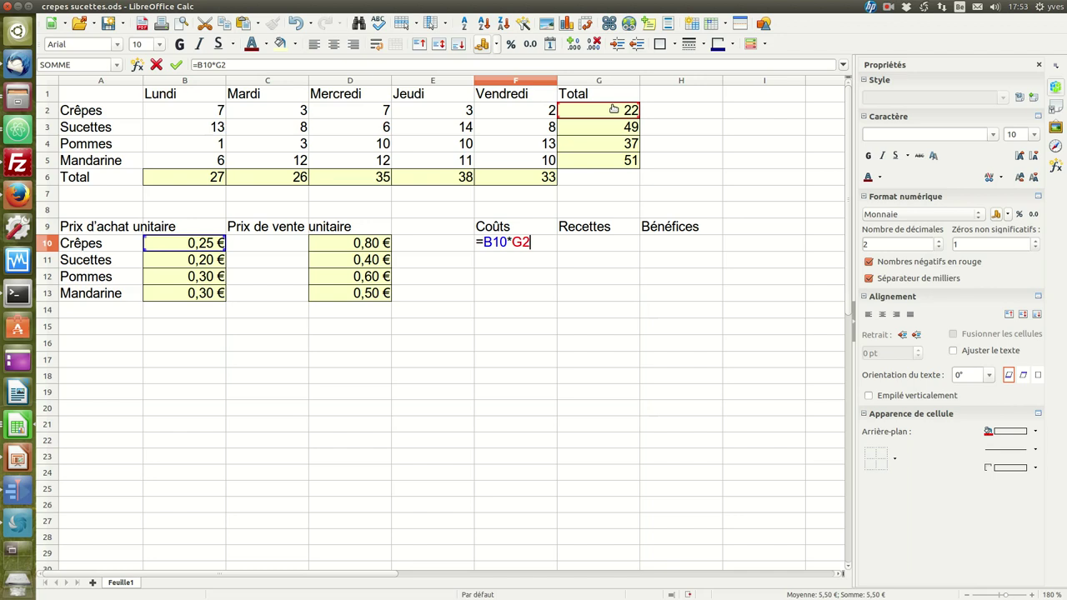
{"action": "key", "text": "Return"}
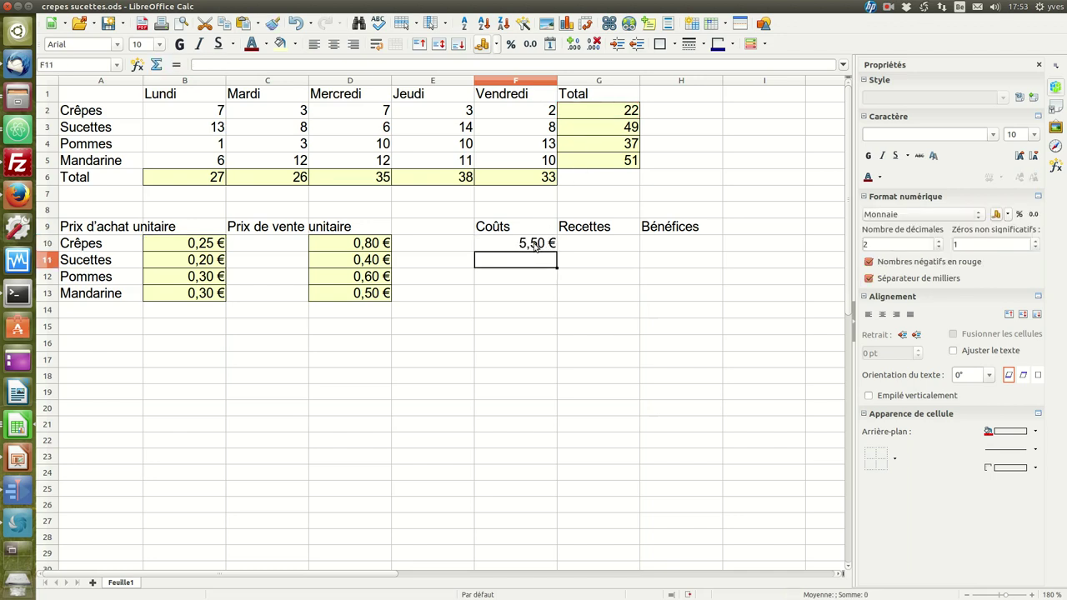
Step: Copy the cost formula from F10 into F11 for Sucettes and check its adjusted references
{"action": "left_click", "coordinate": [535, 245]}
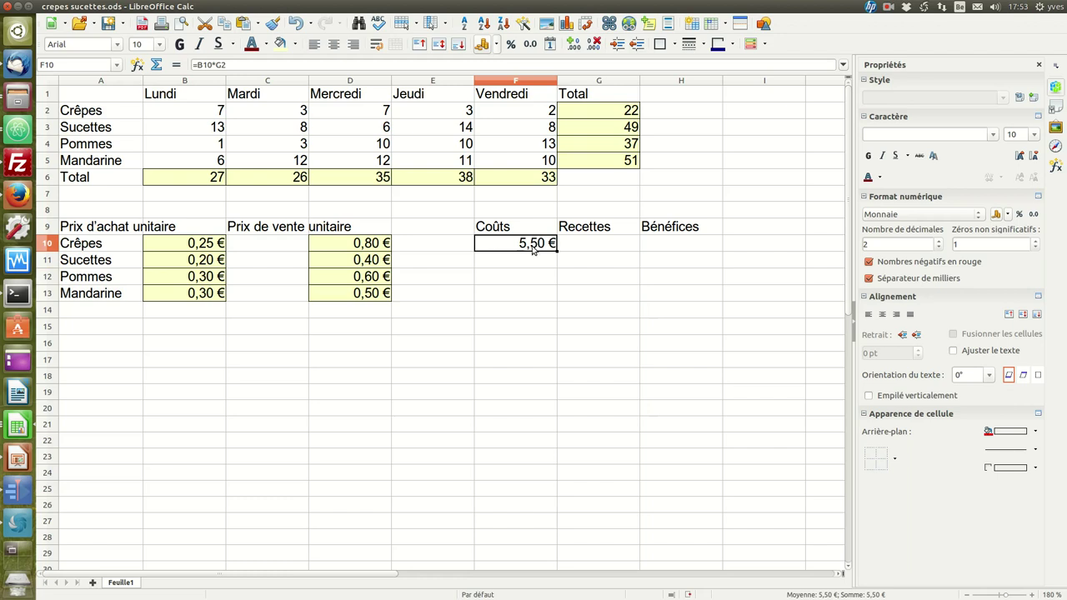
{"action": "right_click", "coordinate": [533, 248]}
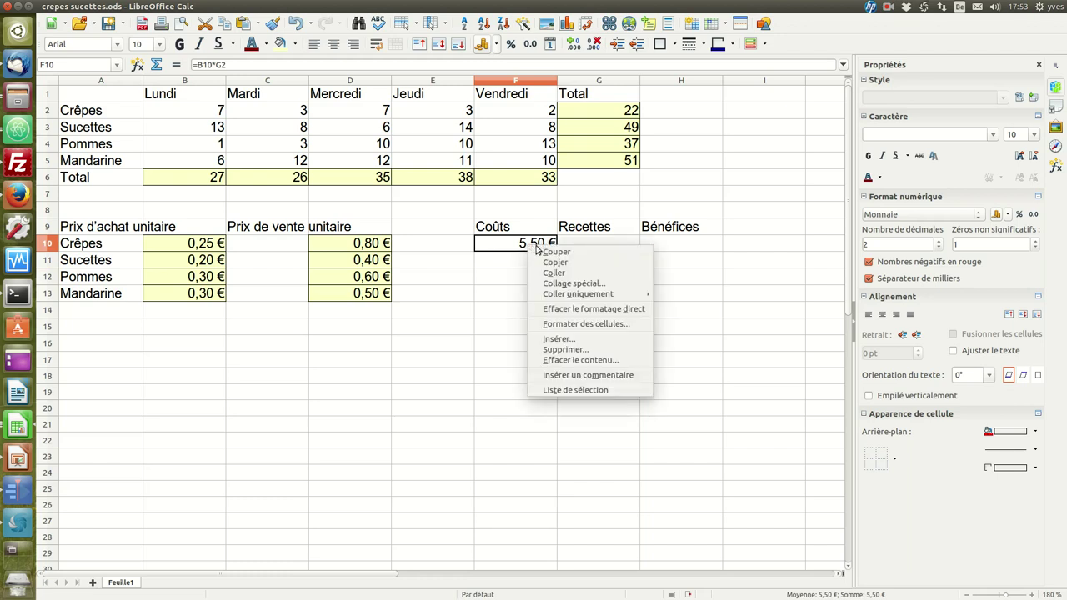
{"action": "left_click", "coordinate": [548, 262]}
{"action": "left_click", "coordinate": [536, 264]}
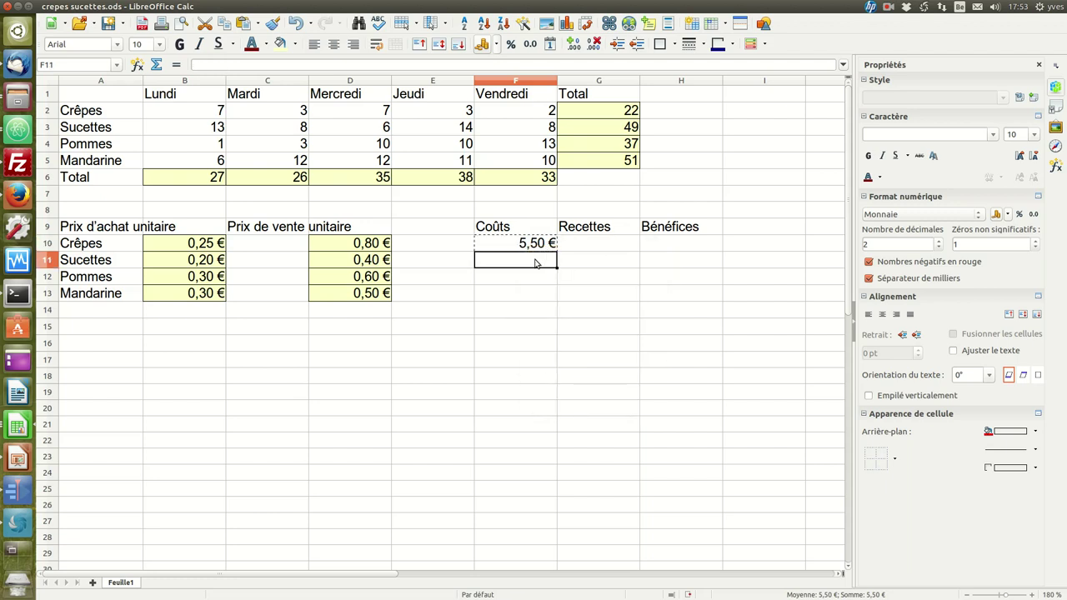
{"action": "right_click", "coordinate": [536, 264]}
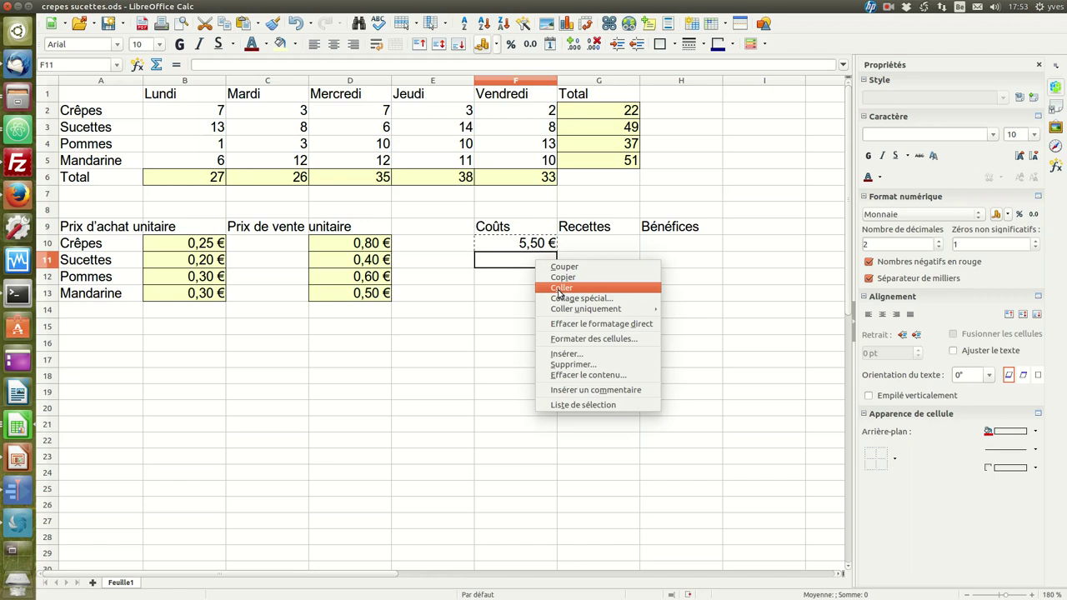
{"action": "left_click", "coordinate": [560, 288]}
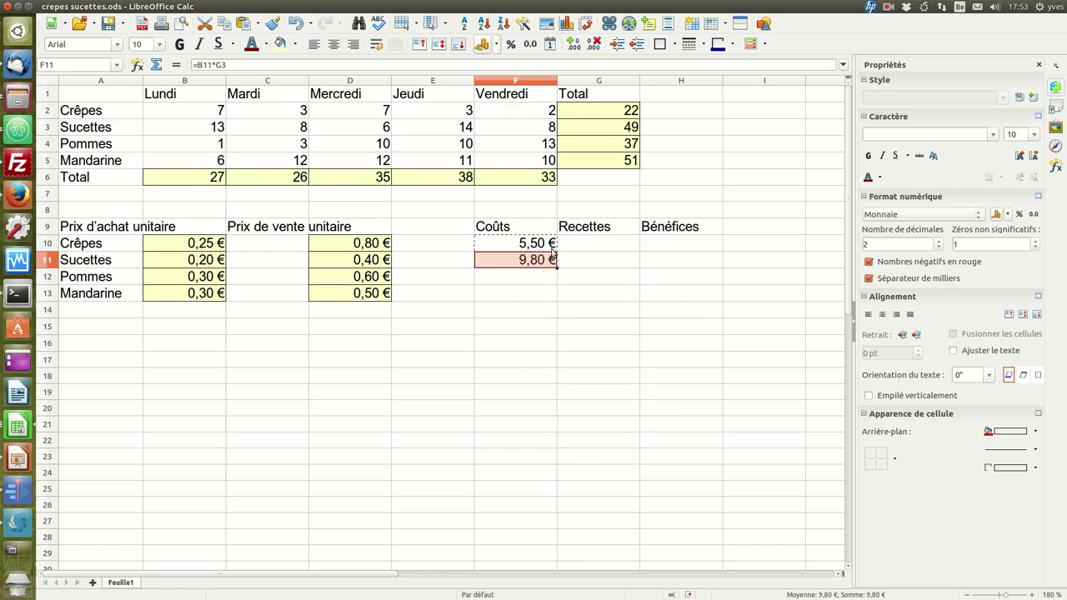
{"action": "double_click", "coordinate": [543, 261]}
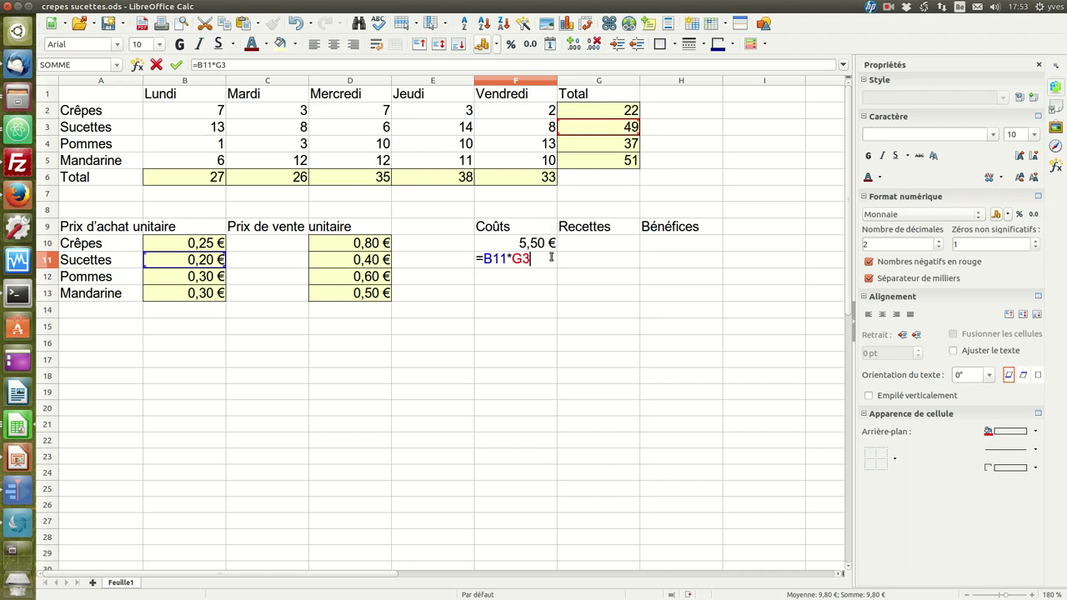
{"action": "key", "text": "Return"}
Step: Extend the cost formula from F11 down to F13 and check the references for Pommes and Mandarine
{"action": "left_click", "coordinate": [549, 263]}
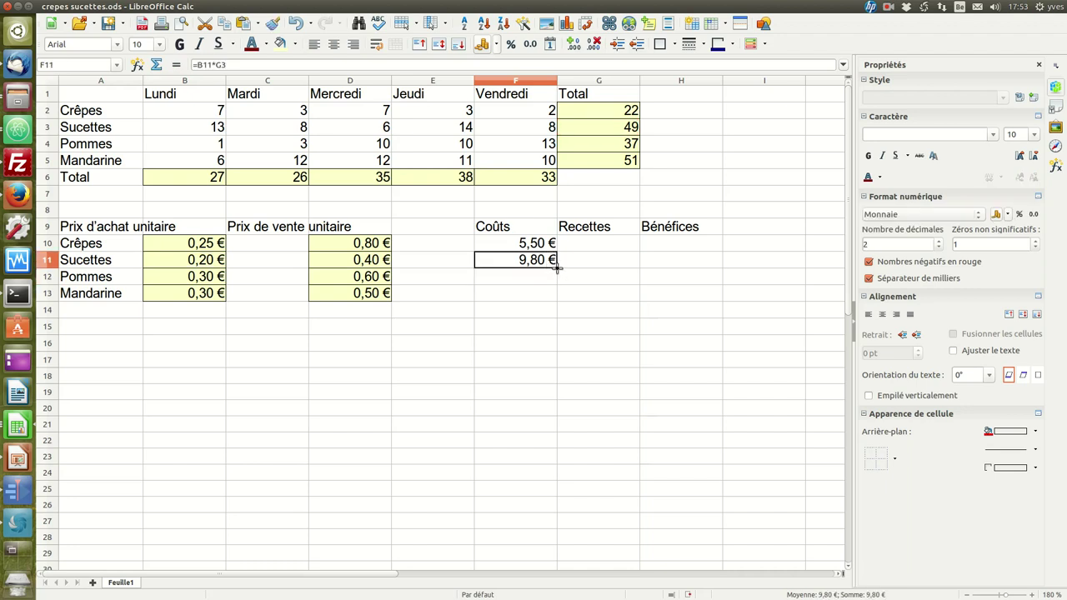
{"action": "left_click_drag", "start_coordinate": [556, 265], "coordinate": [558, 306]}
{"action": "left_click", "coordinate": [534, 276]}
{"action": "double_click", "coordinate": [534, 277]}
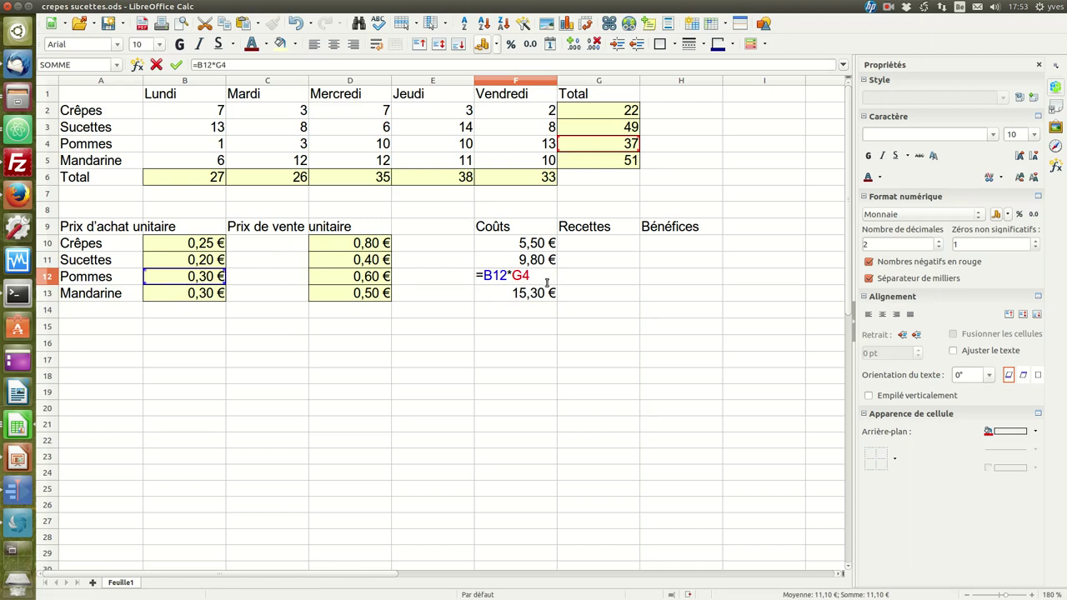
{"action": "left_click", "coordinate": [526, 298]}
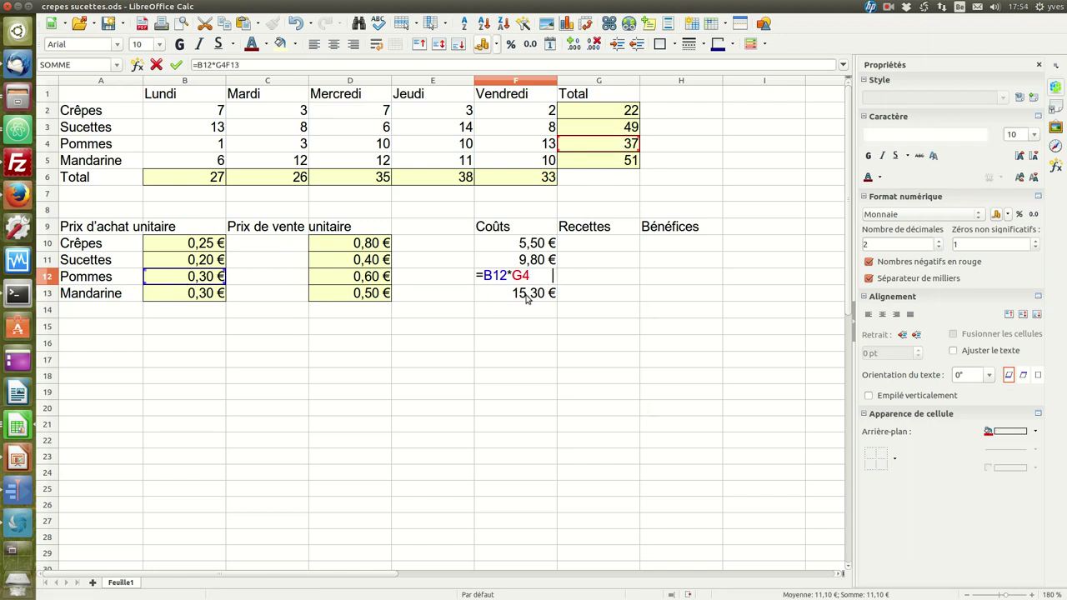
{"action": "key", "text": "Escape"}
{"action": "double_click", "coordinate": [530, 295]}
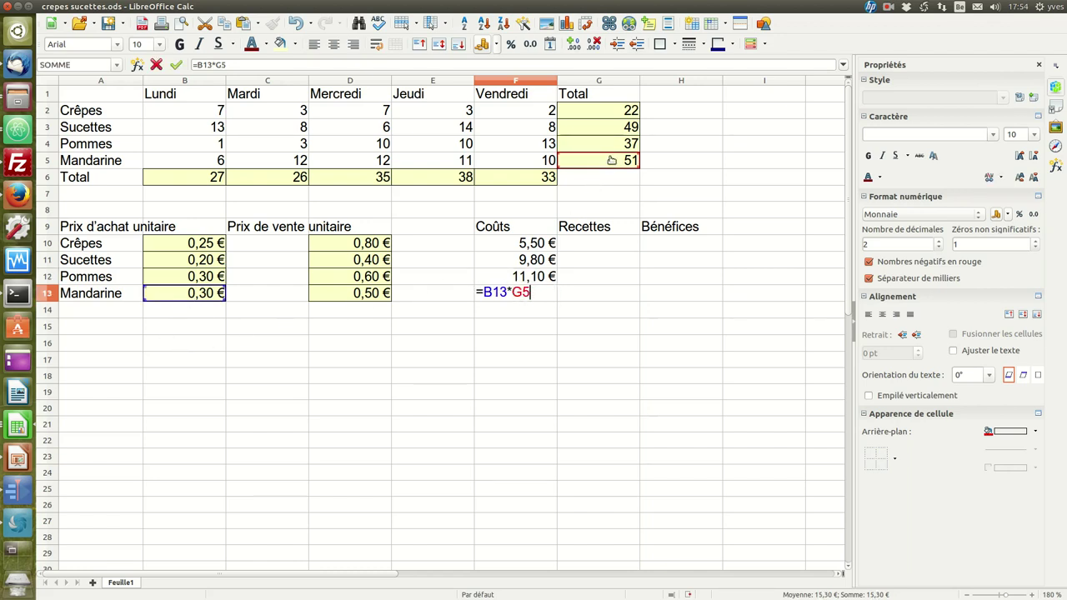
{"action": "key", "text": "Escape"}
Step: Calculate the Crêpes revenue in G10 with the formula =D10*G2 and extend it down to G13
{"action": "left_click", "coordinate": [604, 244]}
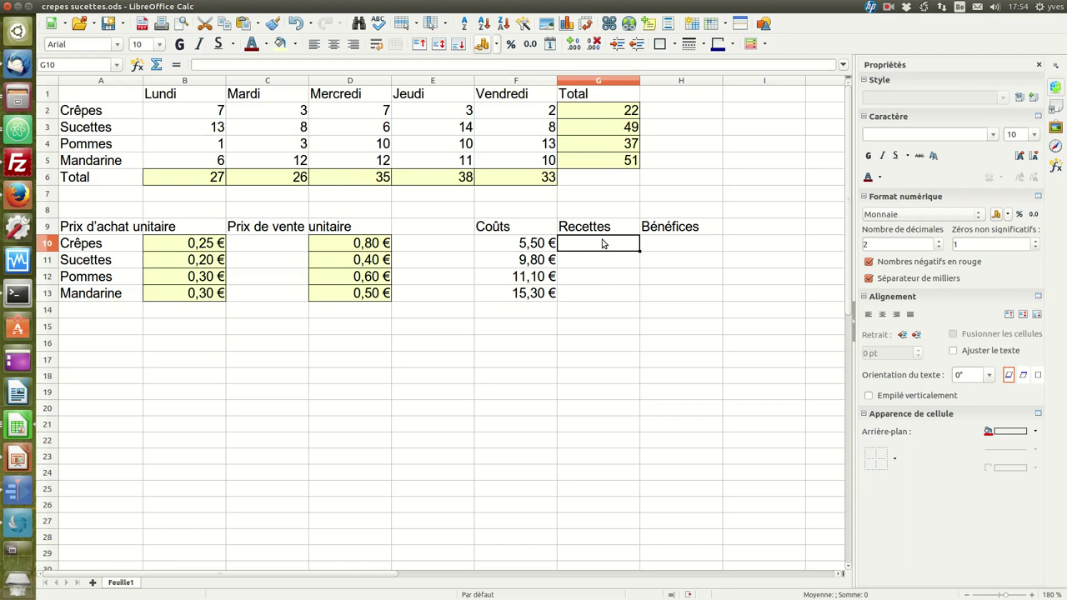
{"action": "type", "text": "="}
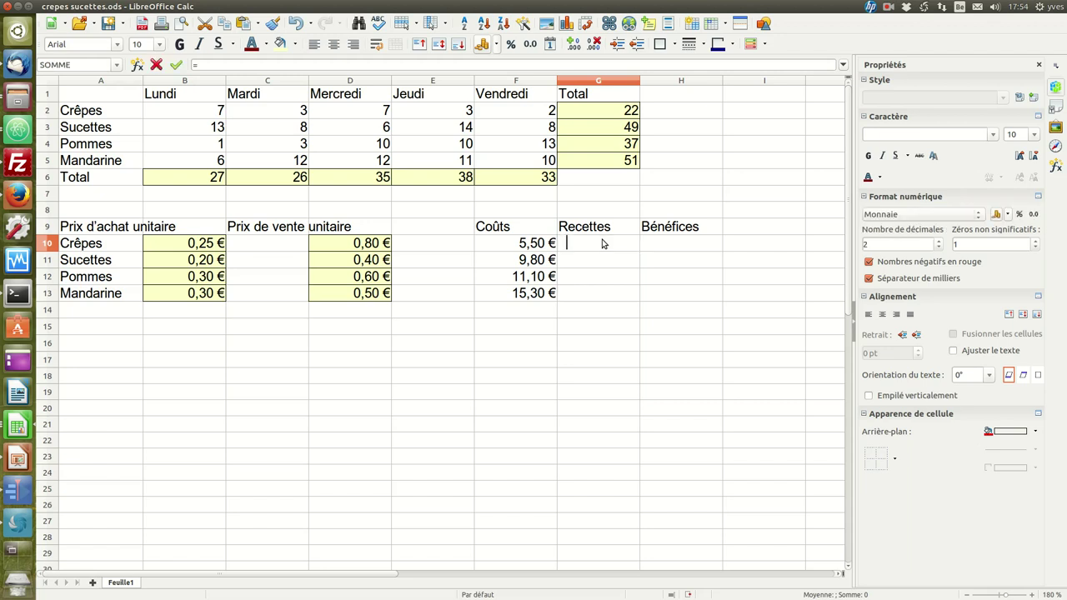
{"action": "left_click", "coordinate": [346, 243]}
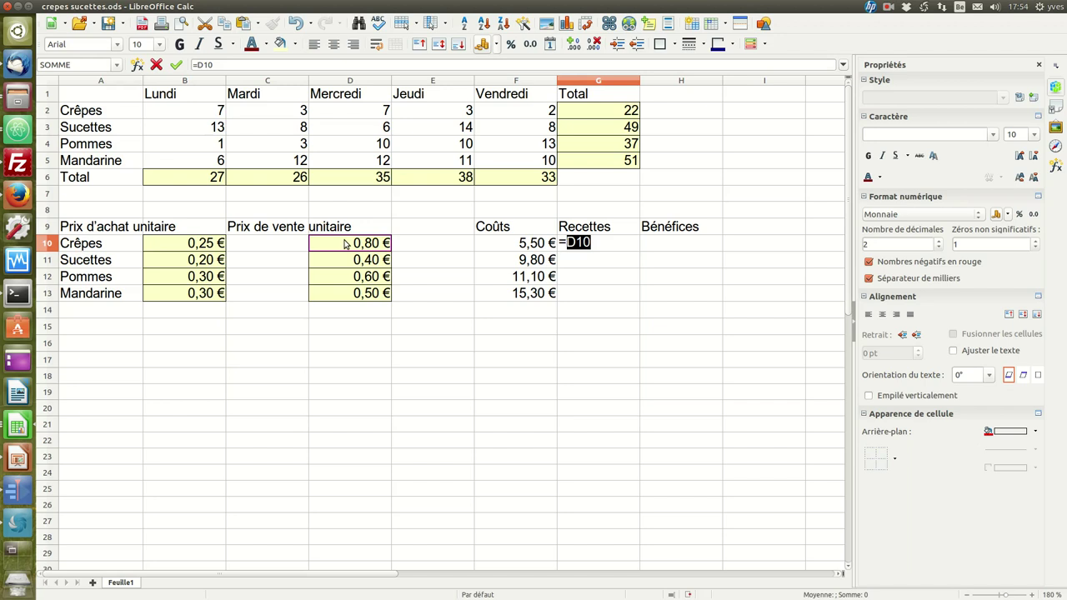
{"action": "type", "text": "*"}
{"action": "left_click", "coordinate": [602, 110]}
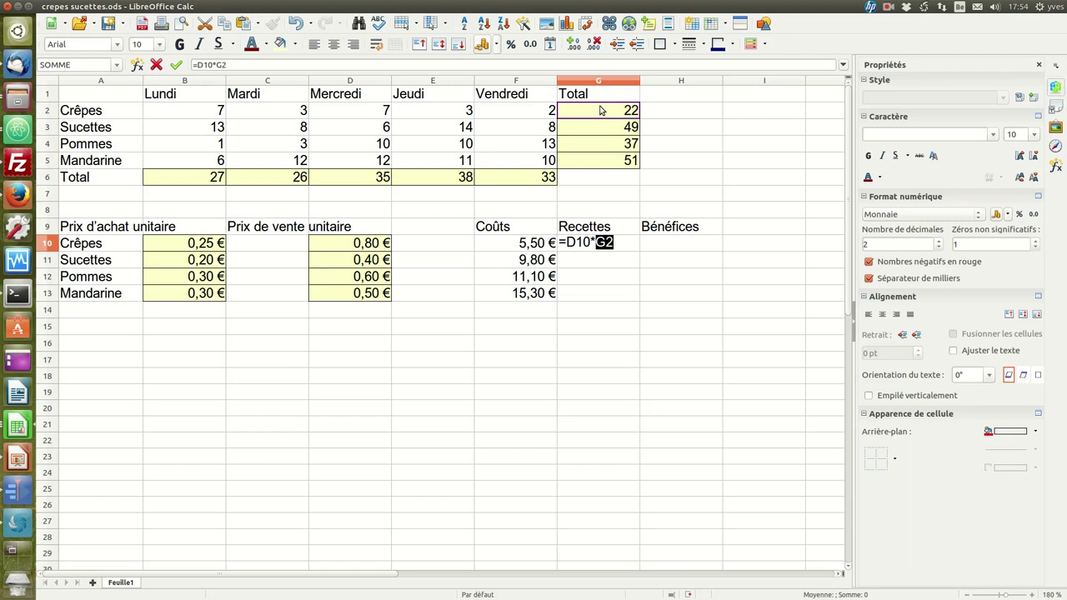
{"action": "key", "text": "Return"}
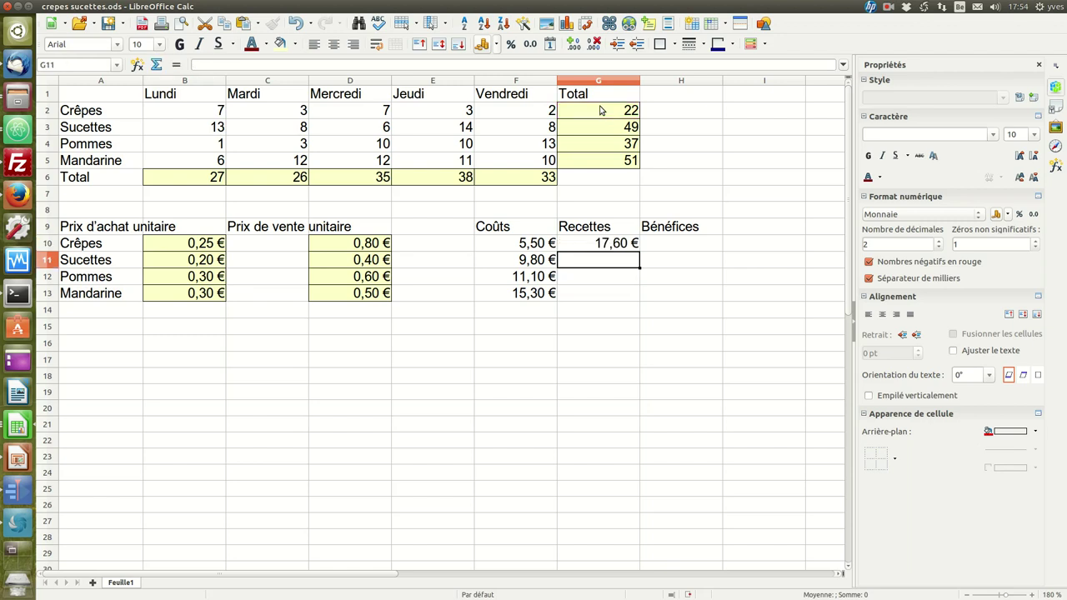
{"action": "left_click", "coordinate": [632, 248]}
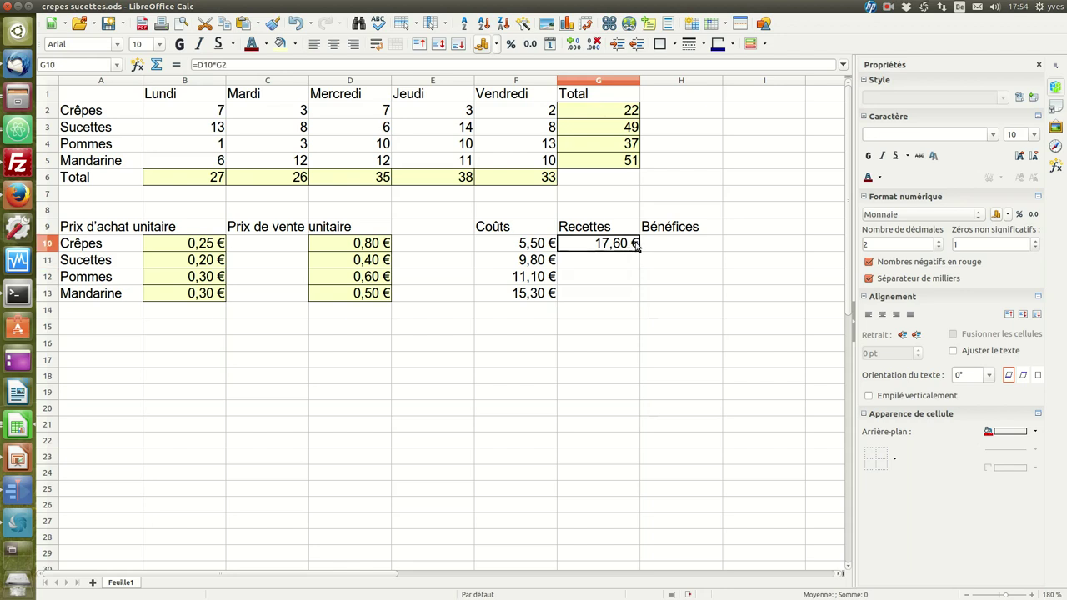
{"action": "left_click_drag", "start_coordinate": [640, 251], "coordinate": [633, 299]}
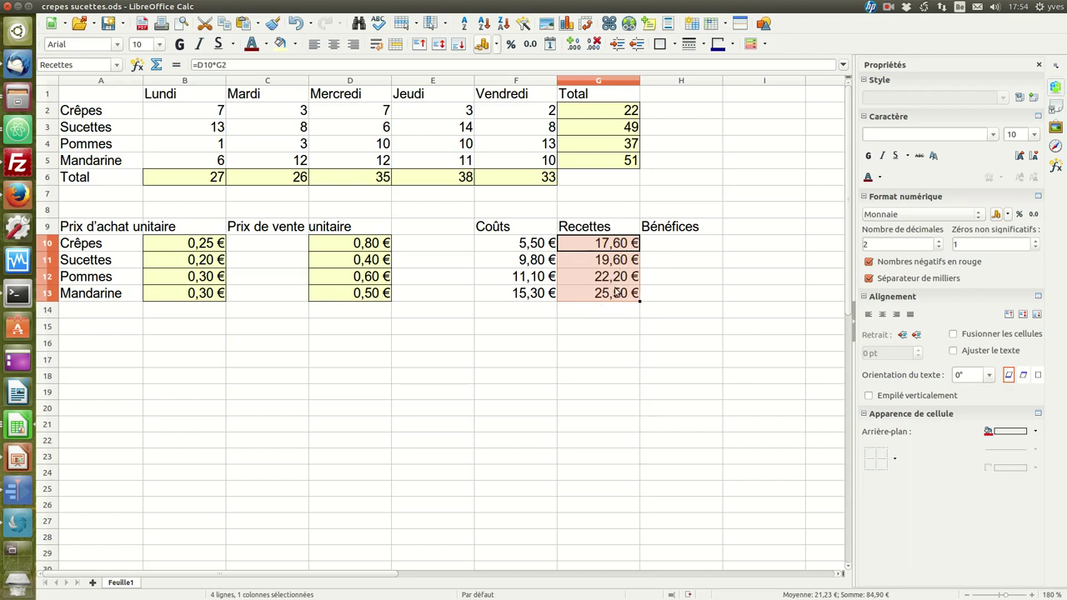
Step: Calculate the Crêpes profit in H10 with the formula =G10-F10 and review its cell references
{"action": "left_click", "coordinate": [690, 241]}
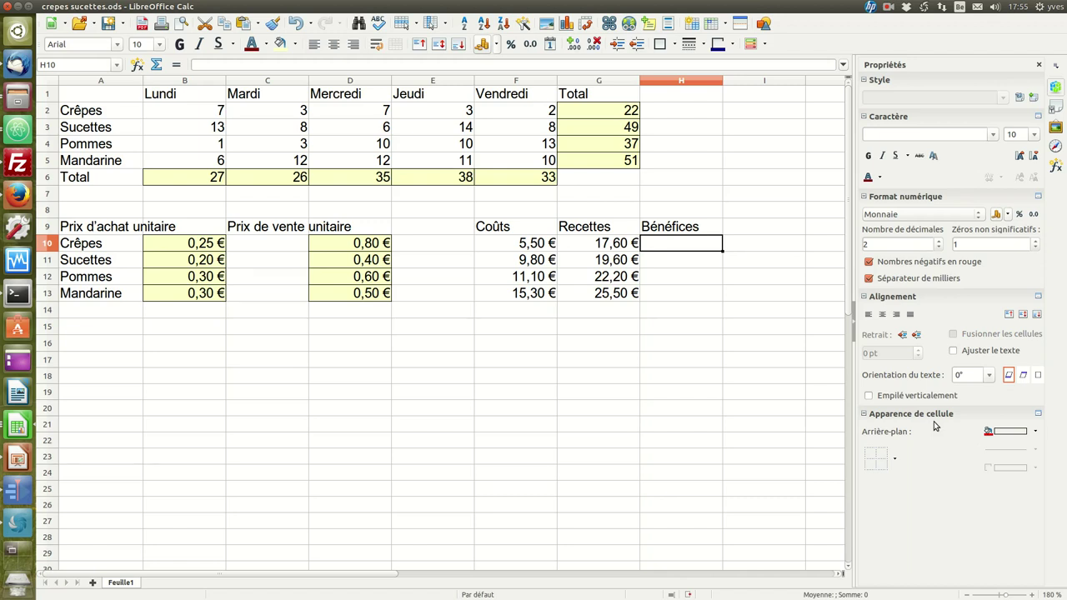
{"action": "type", "text": "="}
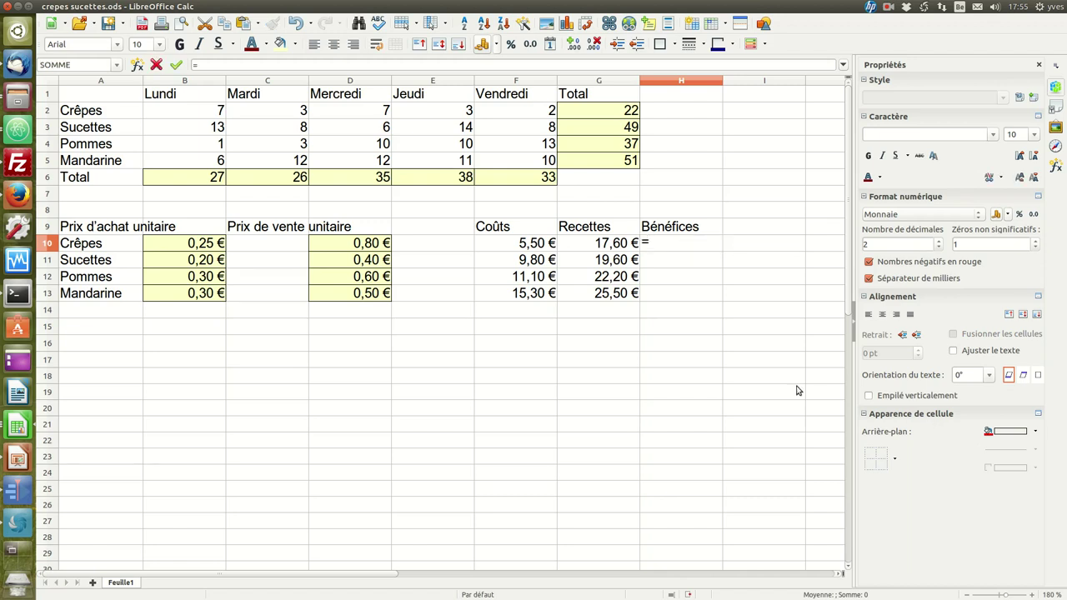
{"action": "left_click", "coordinate": [619, 244]}
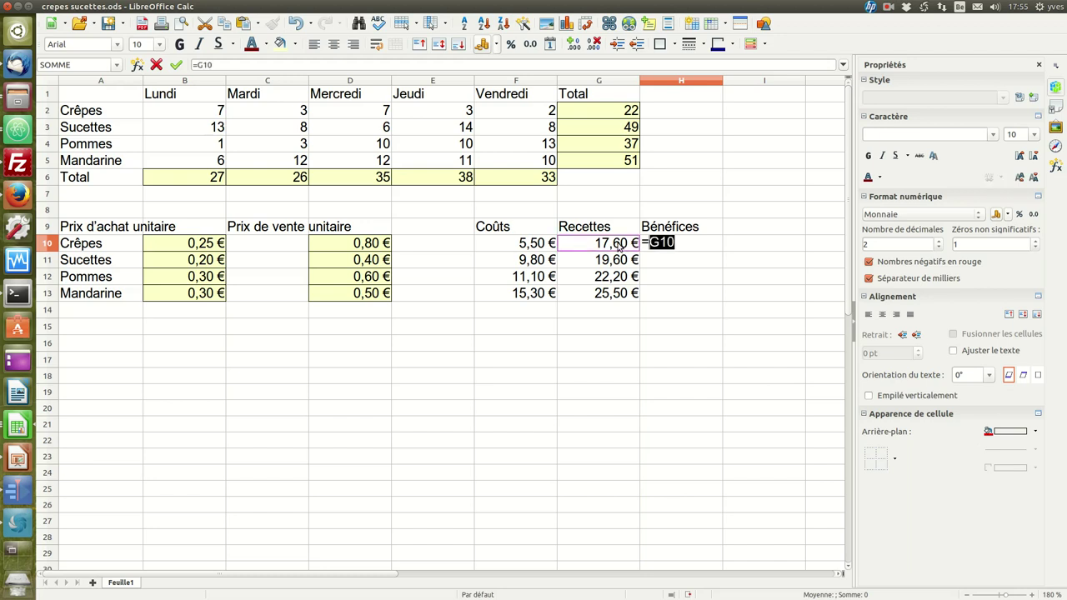
{"action": "type", "text": "-"}
{"action": "left_click", "coordinate": [525, 241]}
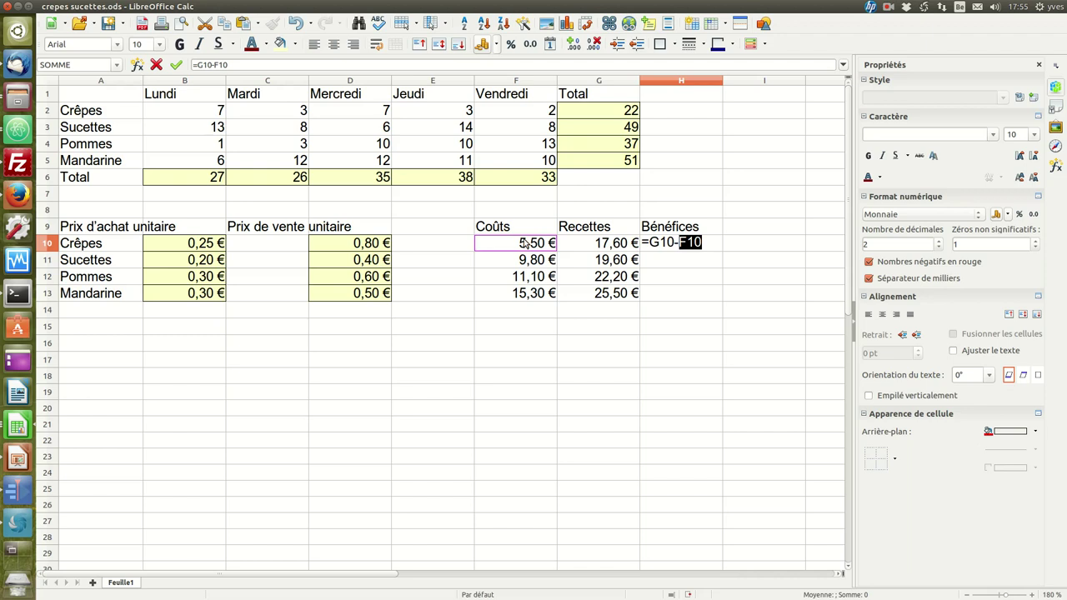
{"action": "key", "text": "Return"}
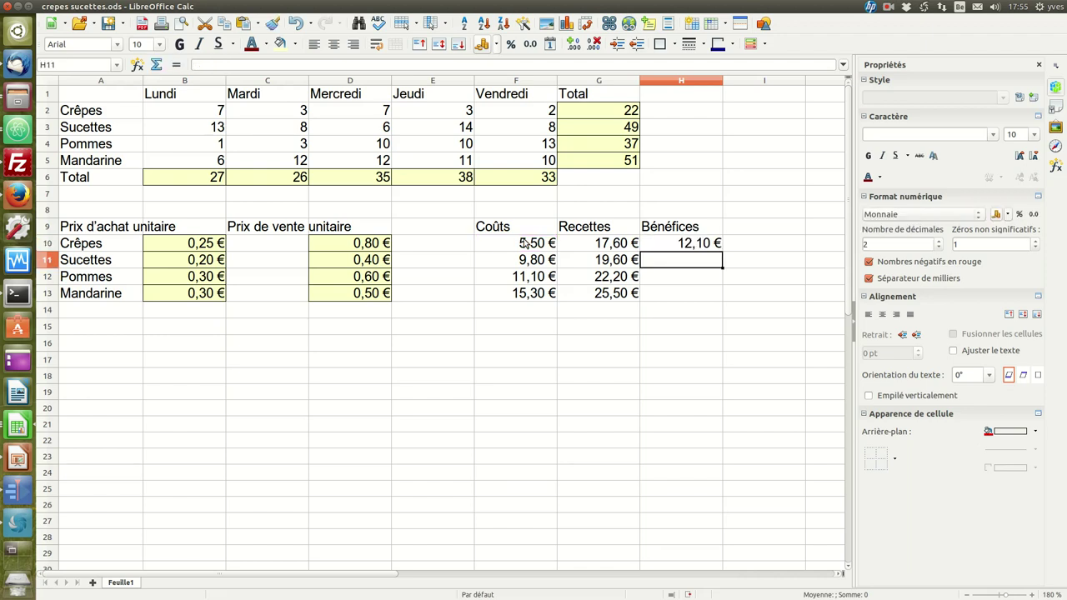
{"action": "left_click", "coordinate": [685, 242]}
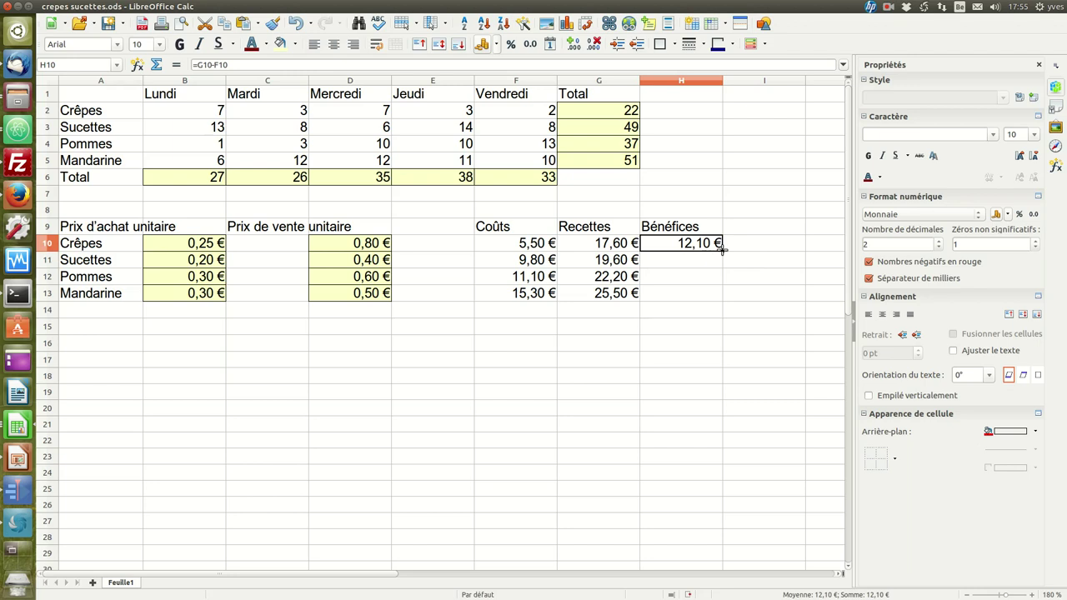
{"action": "triple_click", "coordinate": [712, 245]}
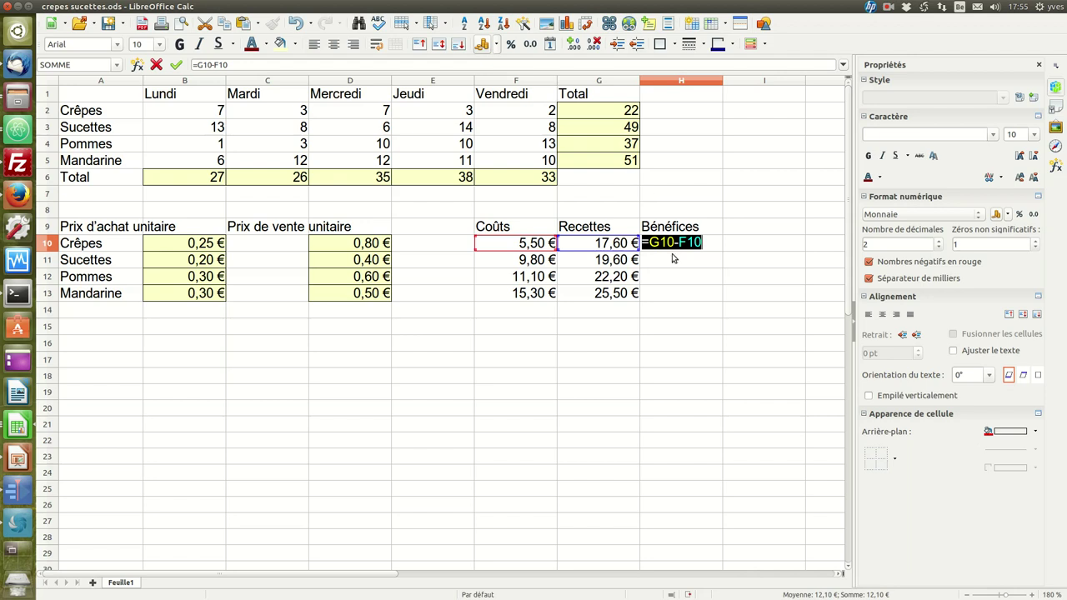
{"action": "key", "text": "Return"}
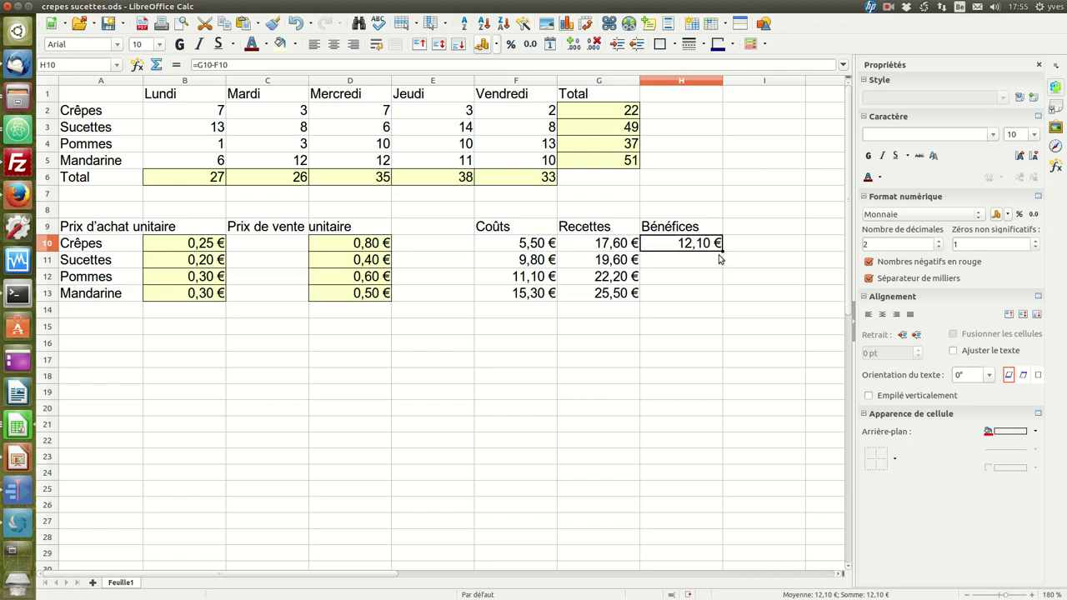
Step: Extend the profit formula from H10 down to H13 and check the references in H11 for Sucettes
{"action": "left_click_drag", "start_coordinate": [722, 250], "coordinate": [716, 304]}
{"action": "left_click", "coordinate": [704, 244]}
{"action": "left_click", "coordinate": [704, 260]}
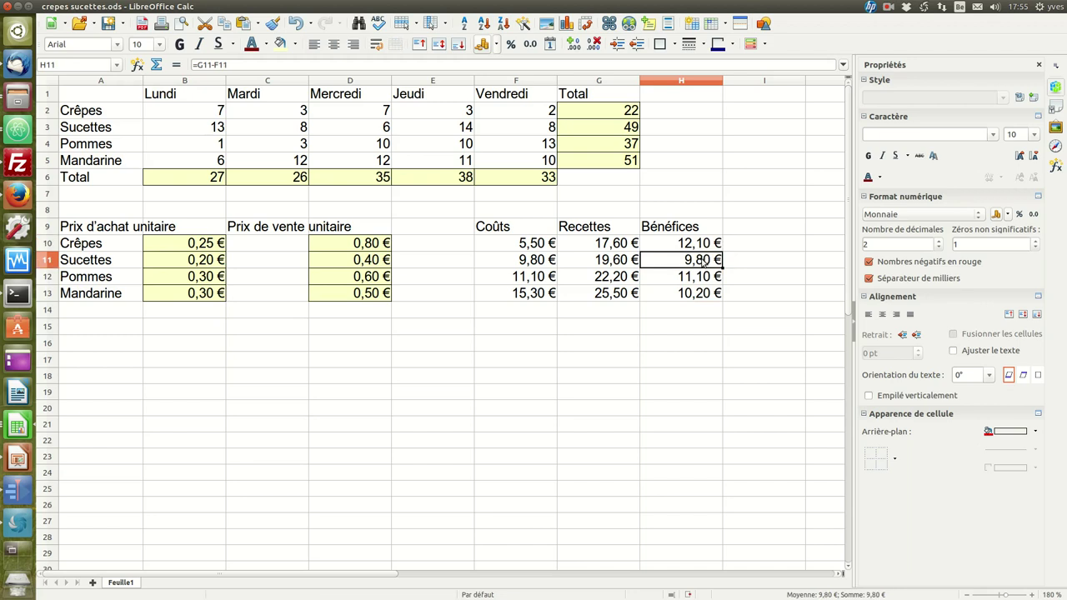
{"action": "triple_click", "coordinate": [705, 260]}
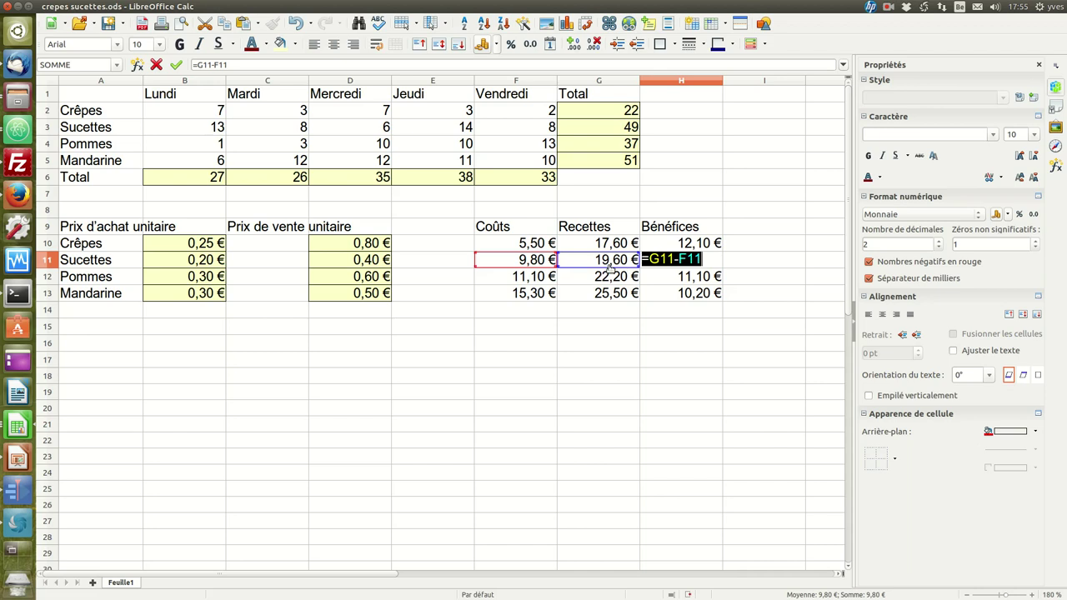
{"action": "key", "text": "Escape"}
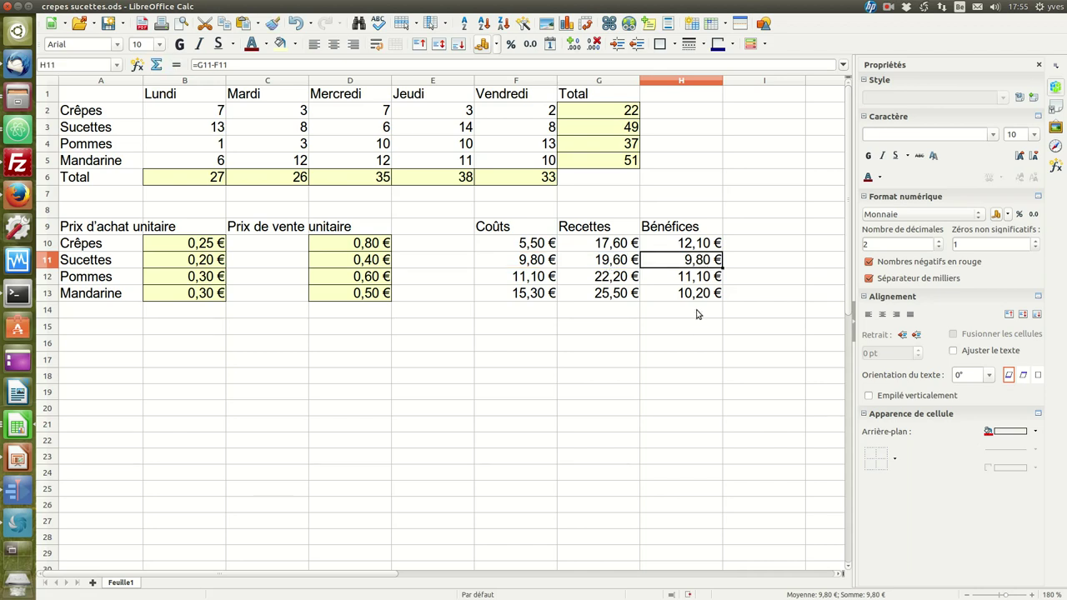
Step: Total the profits in H14 with the formula =SOMME(H10:H13)
{"action": "left_click", "coordinate": [698, 314]}
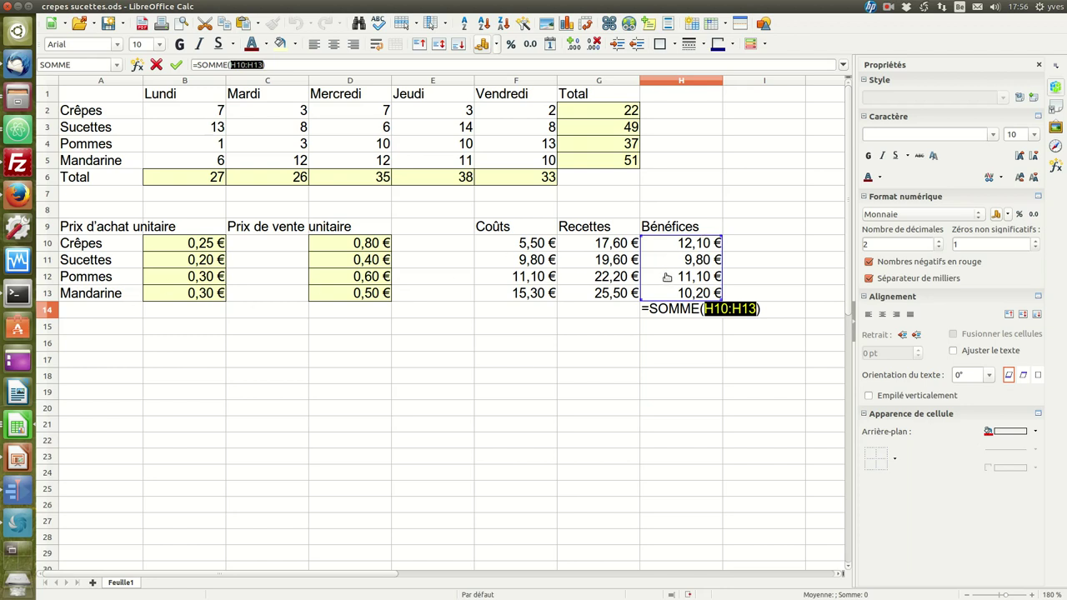
{"action": "key", "text": "Return"}
{"action": "left_click", "coordinate": [696, 315]}
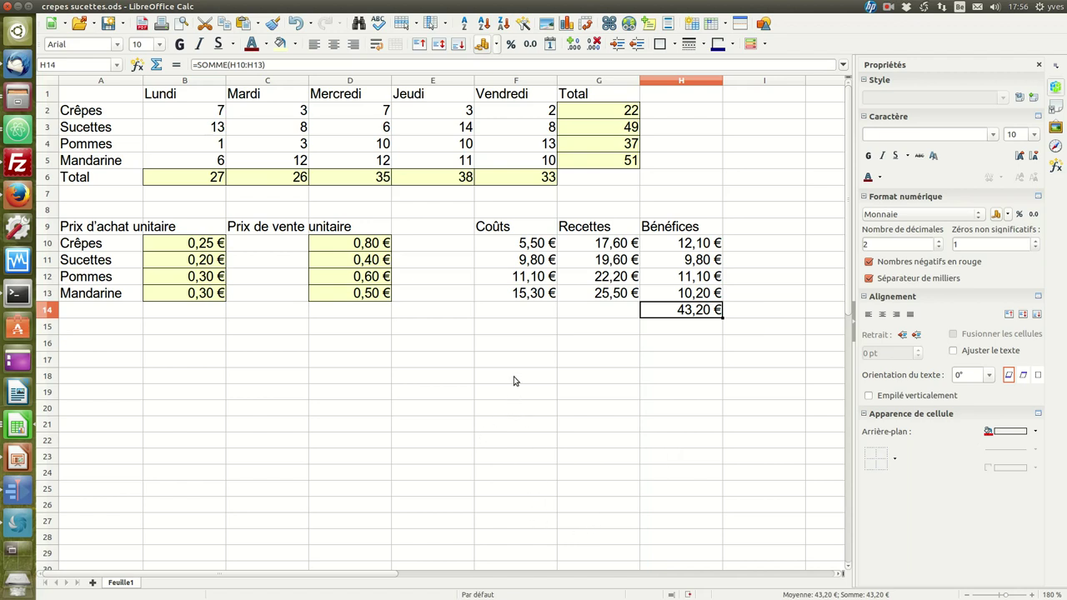
{"action": "double_click", "coordinate": [541, 108]}
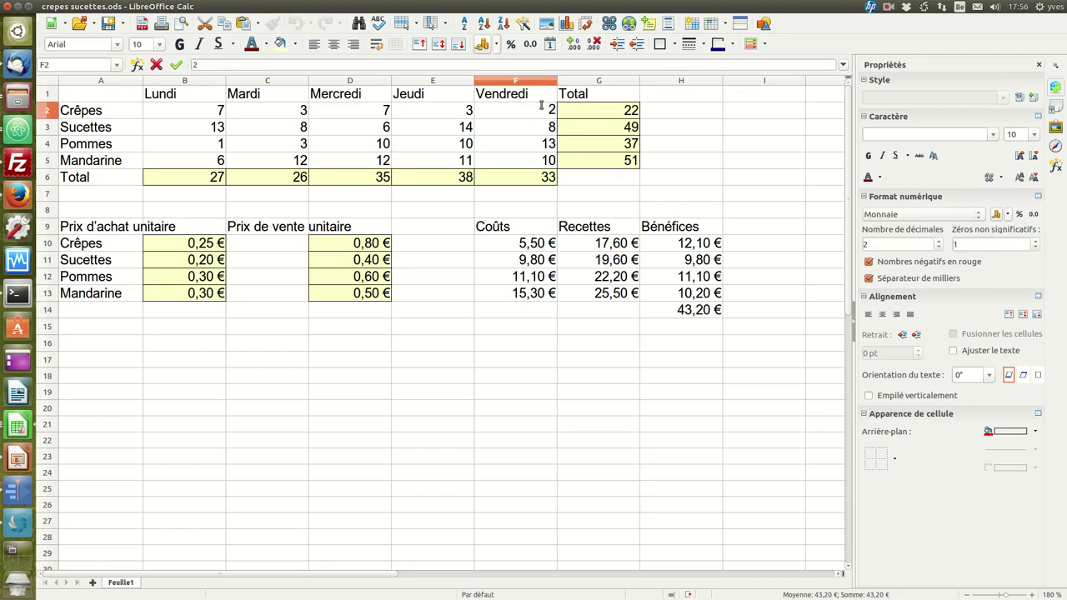
{"action": "double_click", "coordinate": [542, 107]}
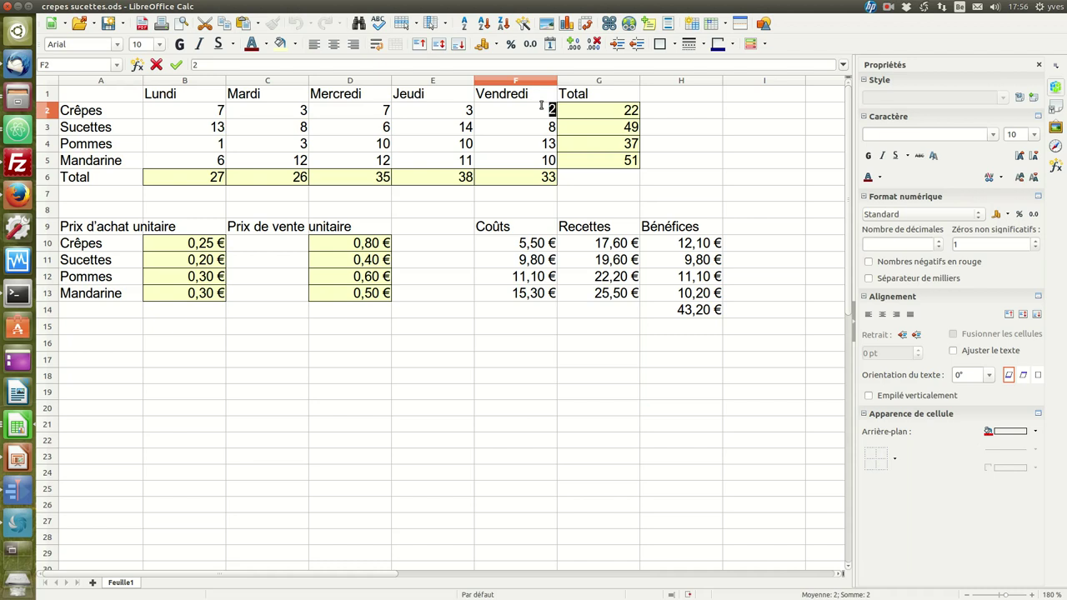
{"action": "type", "text": "6"}
{"action": "key", "text": "Return"}
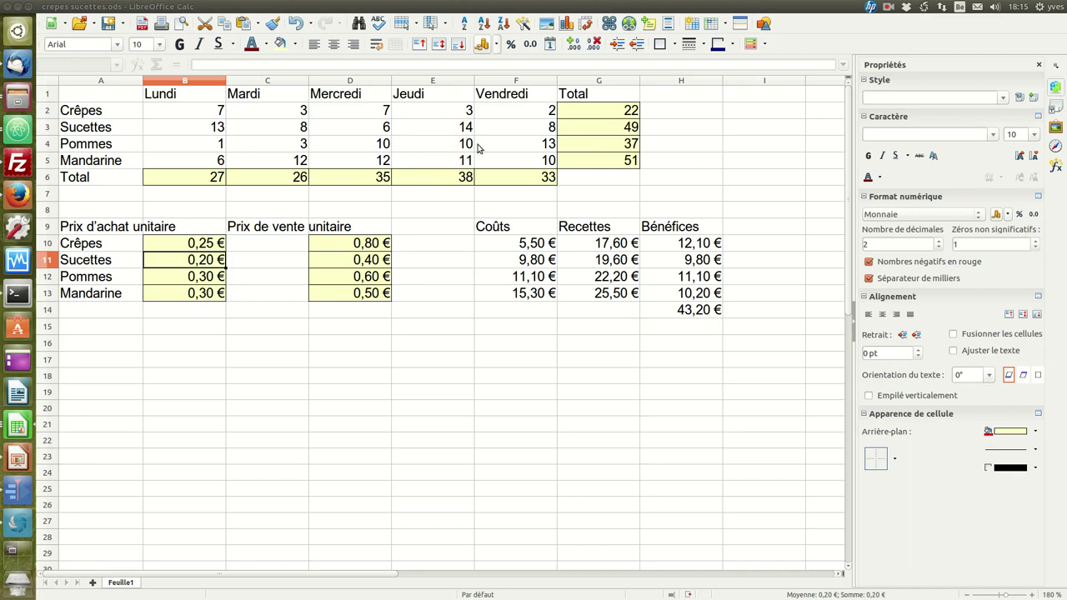
Step: Set the Vendredi quantity for Crêpes in F2 to 6
{"action": "left_click", "coordinate": [542, 113]}
{"action": "key", "text": "BackSpace"}
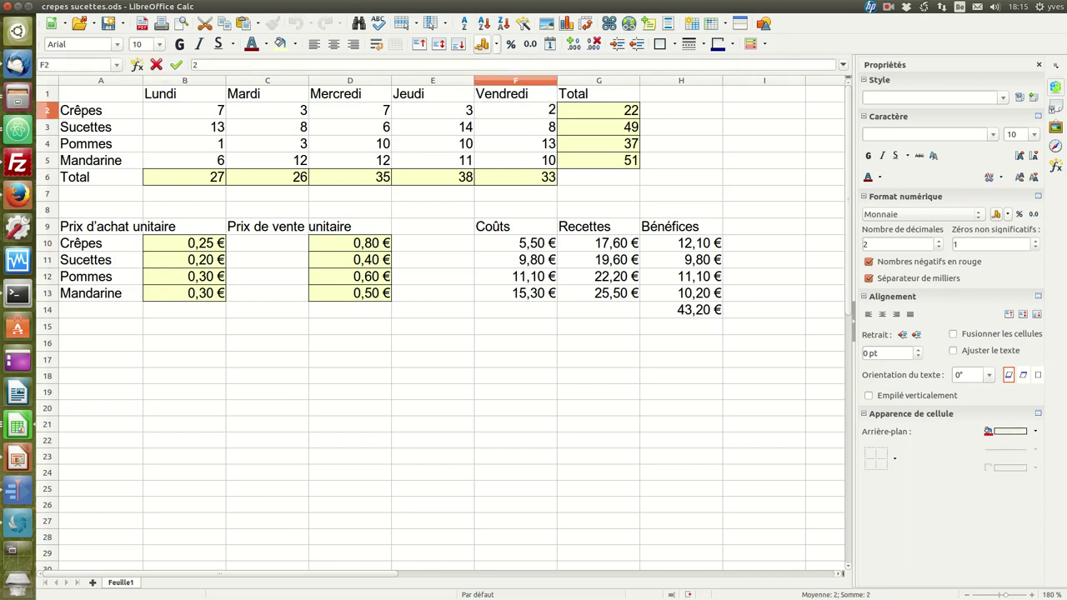
{"action": "type", "text": "6"}
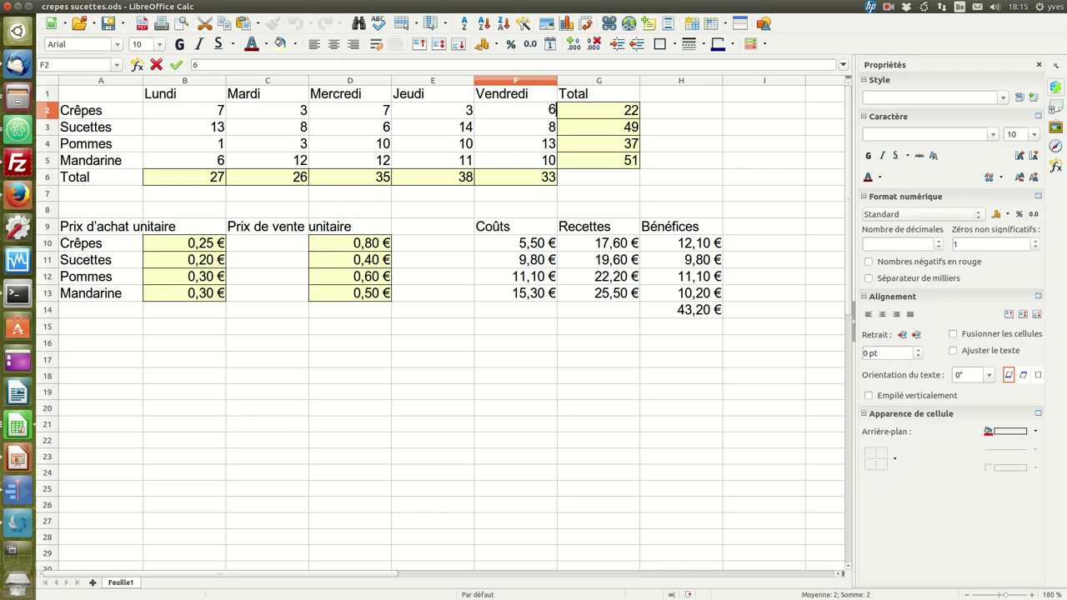
{"action": "key", "text": "Return"}
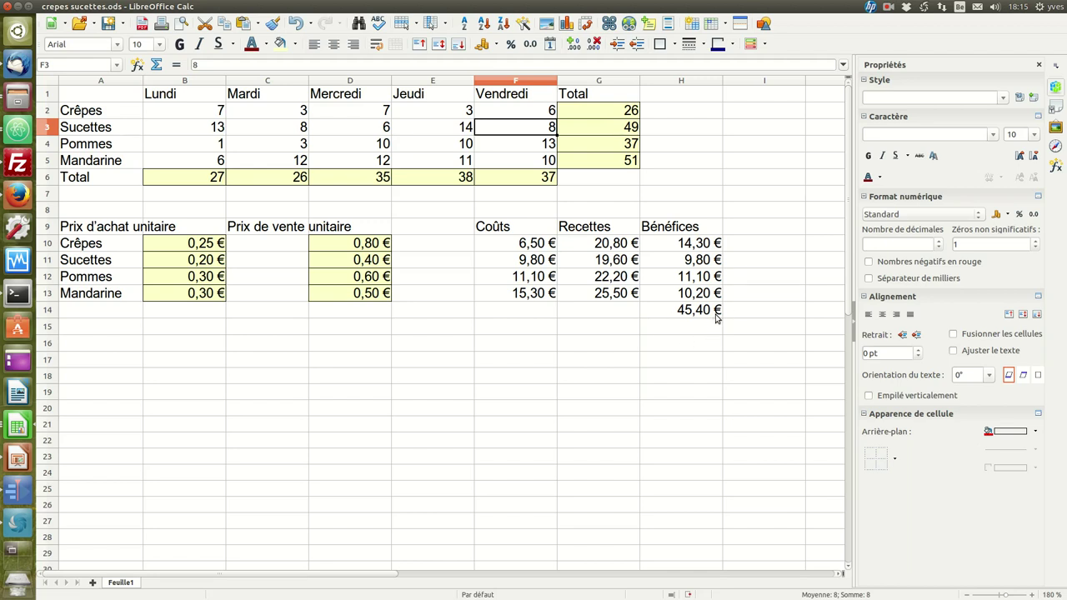
Step: Restore the Vendredi quantity for Crêpes in F2 to 2
{"action": "double_click", "coordinate": [548, 113]}
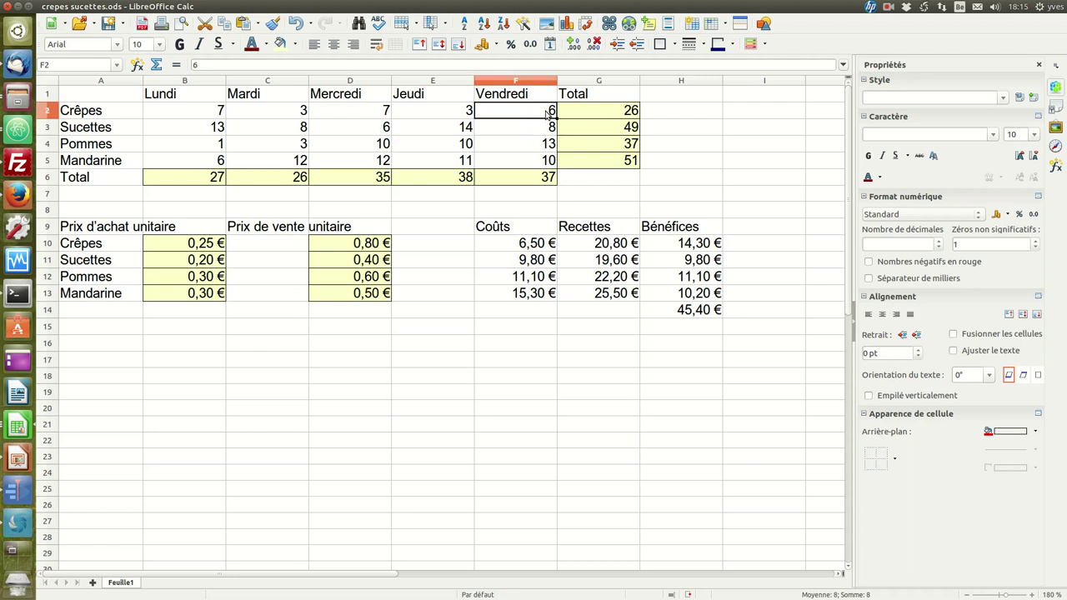
{"action": "key", "text": "BackSpace"}
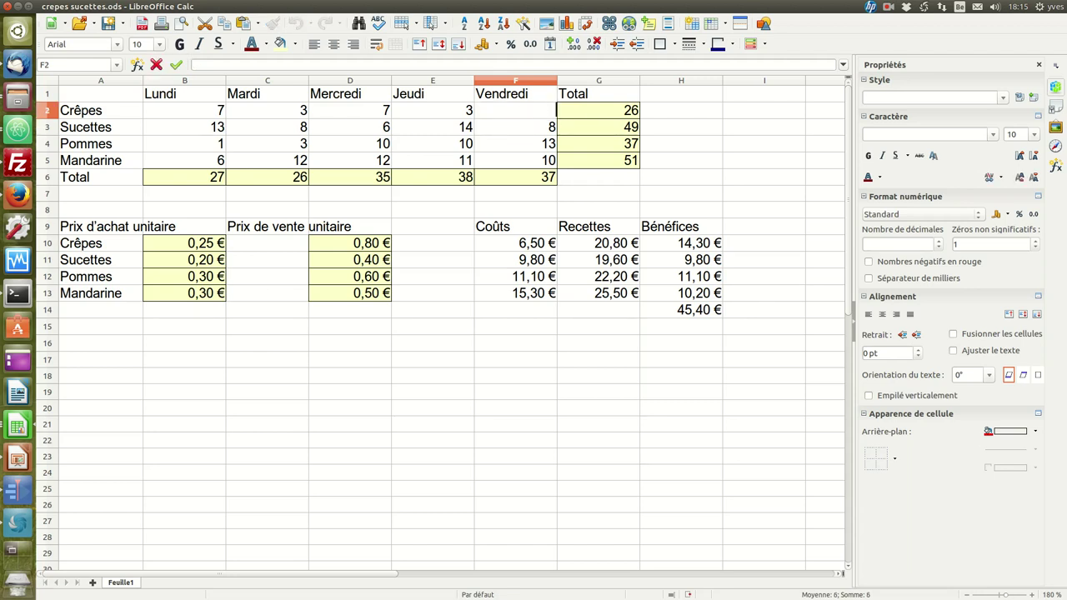
{"action": "type", "text": "2"}
{"action": "key", "text": "Return"}
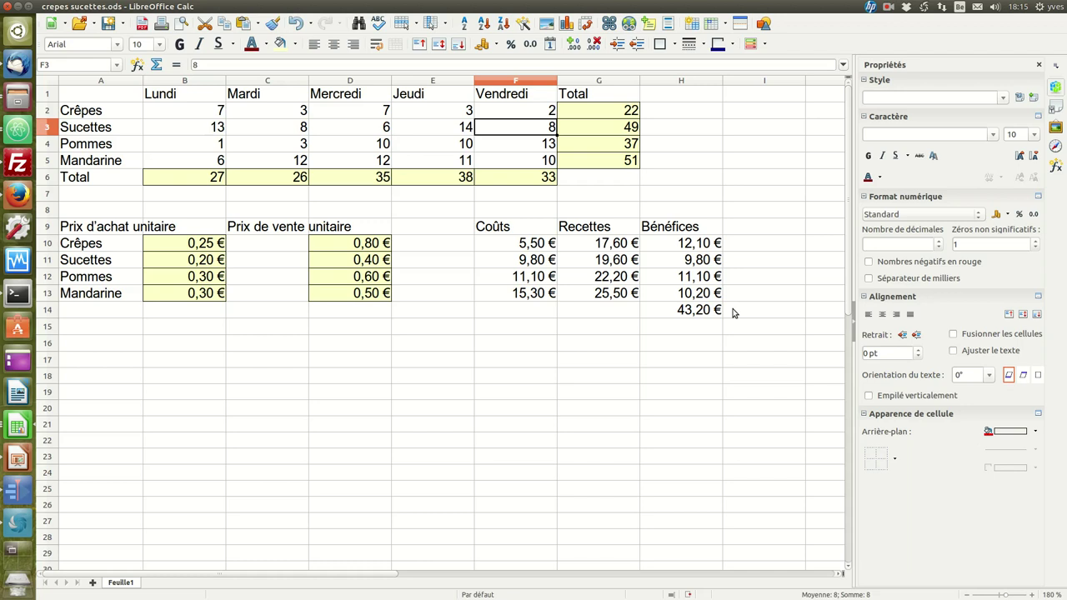
Step: Set the unit purchase price of Crêpes in B10 to 0,20 € and select its recalculated cost in F10
{"action": "double_click", "coordinate": [202, 243]}
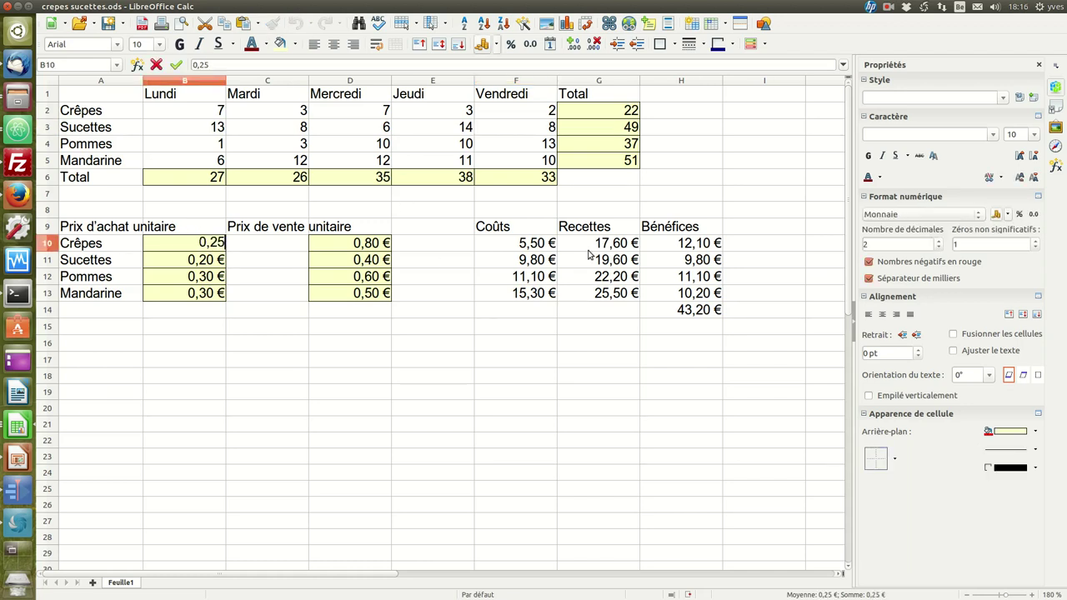
{"action": "key", "text": "shift+Left"}
{"action": "type", "text": "0"}
{"action": "left_click", "coordinate": [537, 248]}
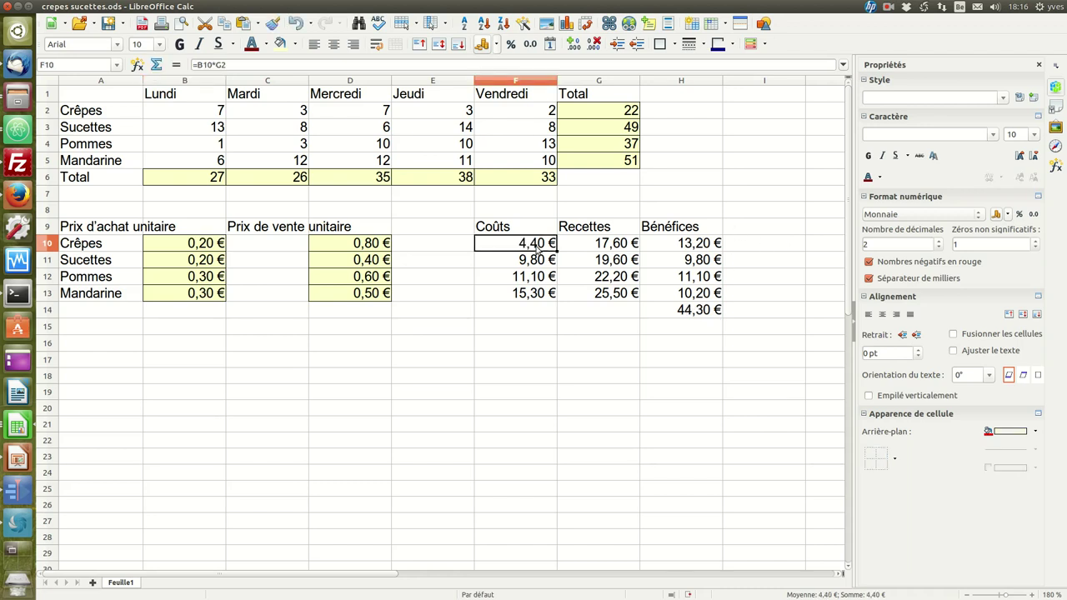